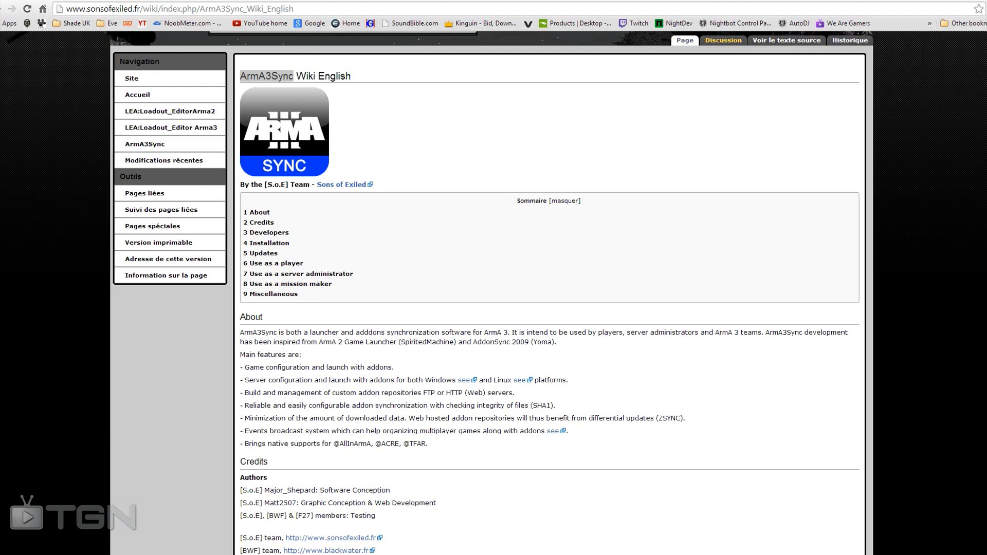
Look through the ArmA3Sync English wiki page, including its installation and usage sections.
click(411, 126)
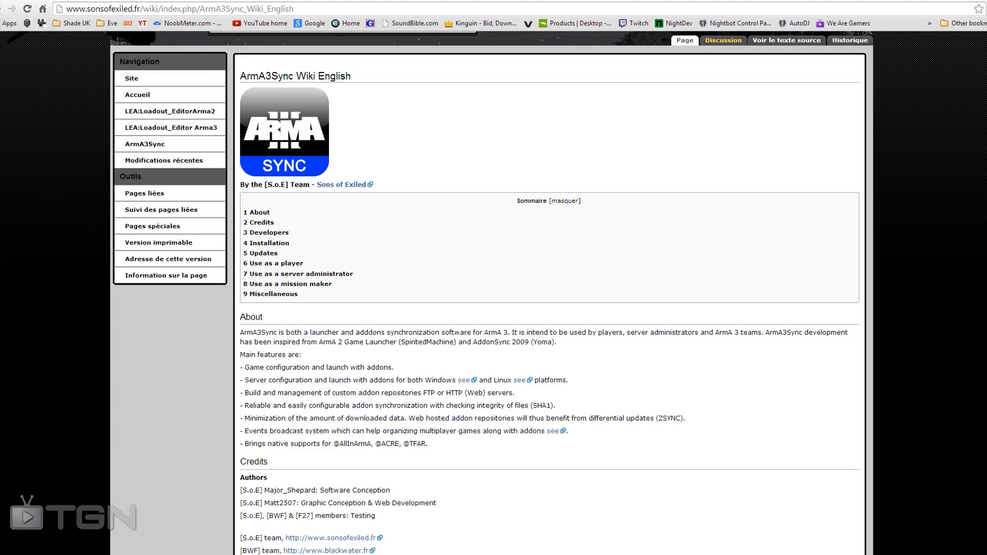
scroll(549, 303, down, 20)
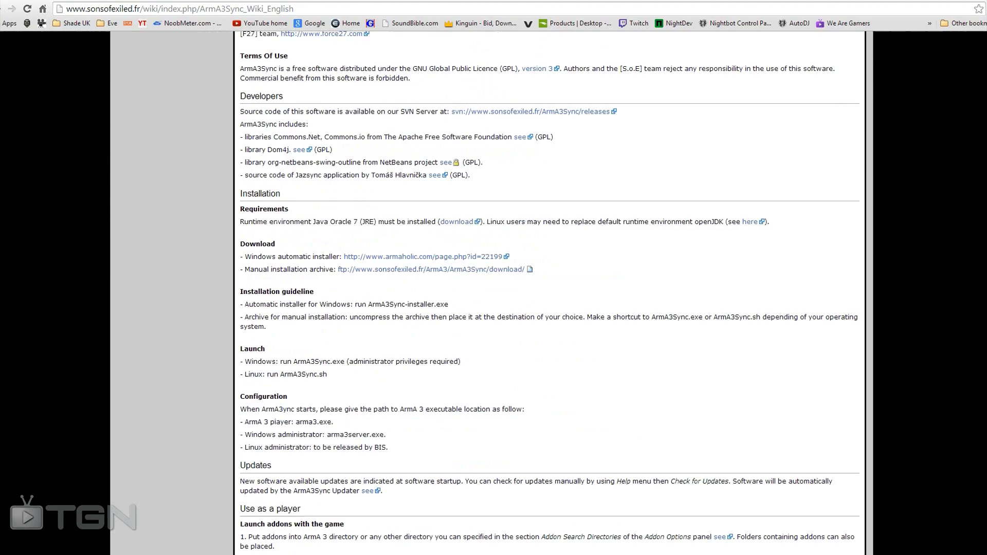
scroll(295, 303, down, 15)
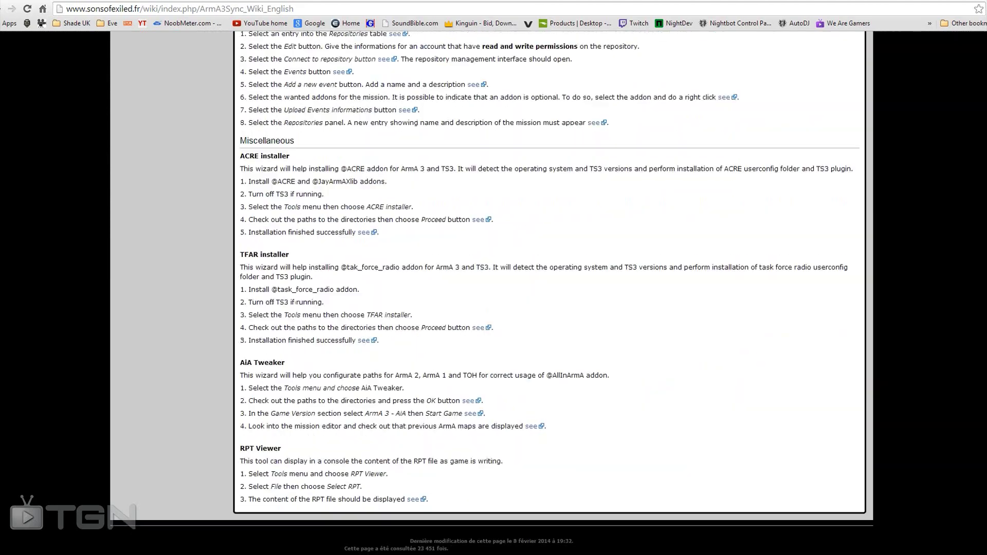
scroll(548, 303, up, 20)
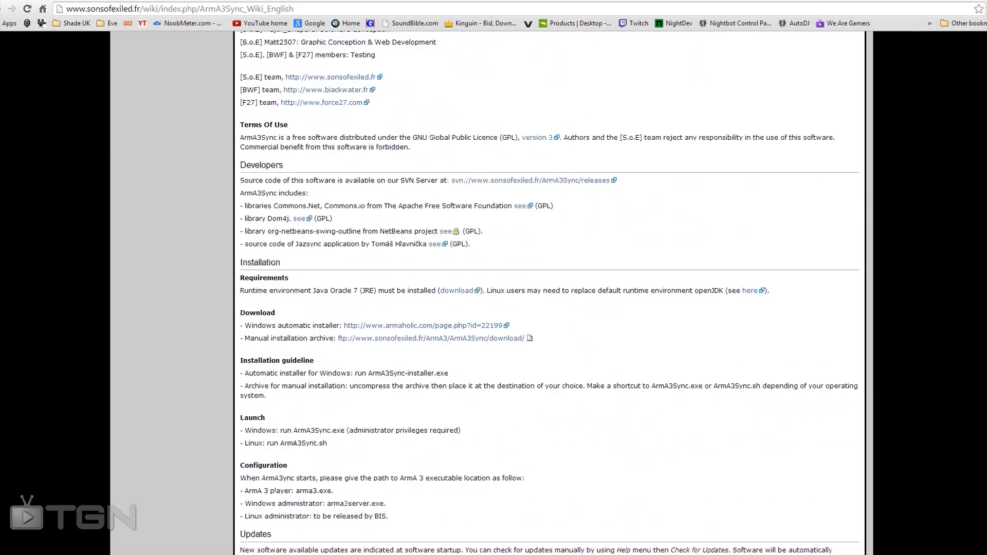
scroll(548, 293, down, 1)
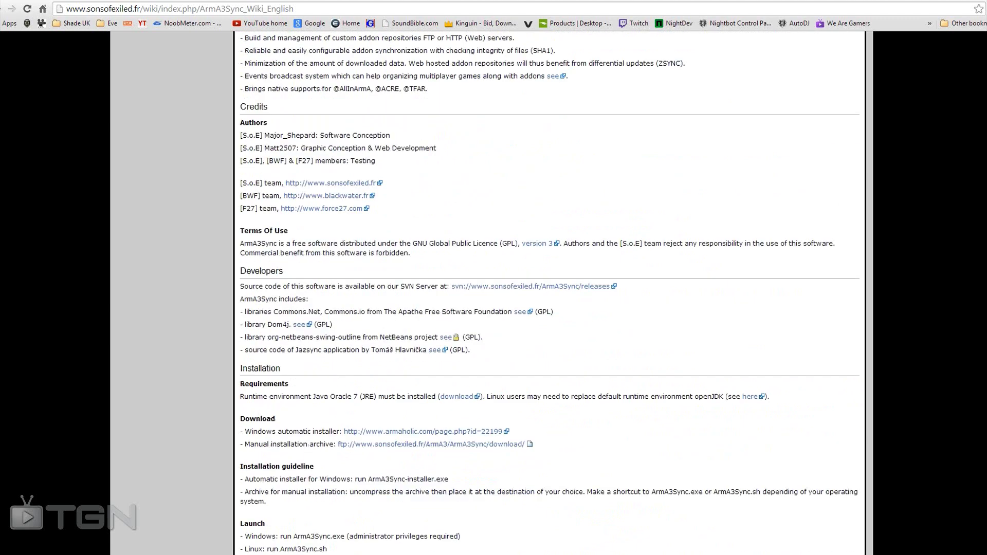
scroll(549, 293, up, 9)
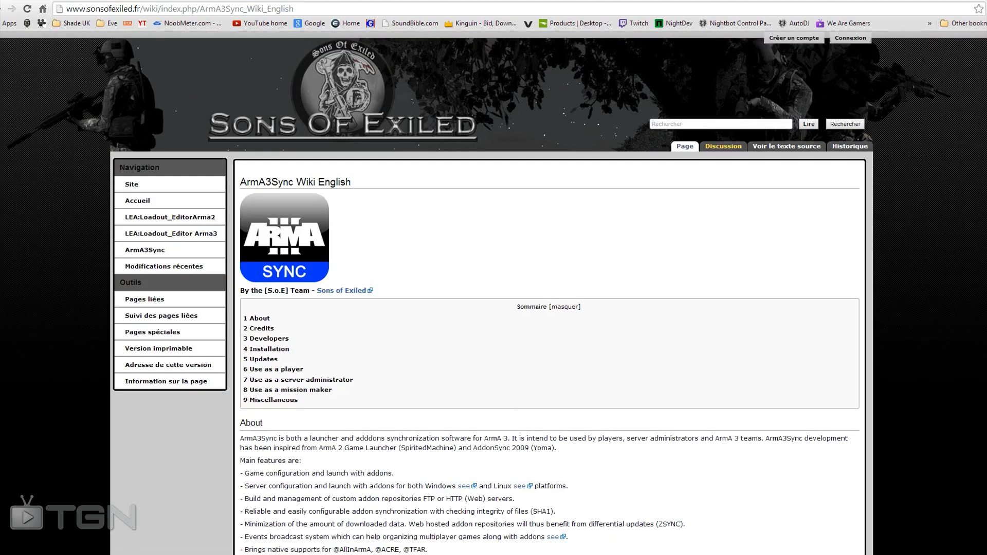
Go back to the Armaholic page for ArmA3Sync and find its download links.
click(1, 9)
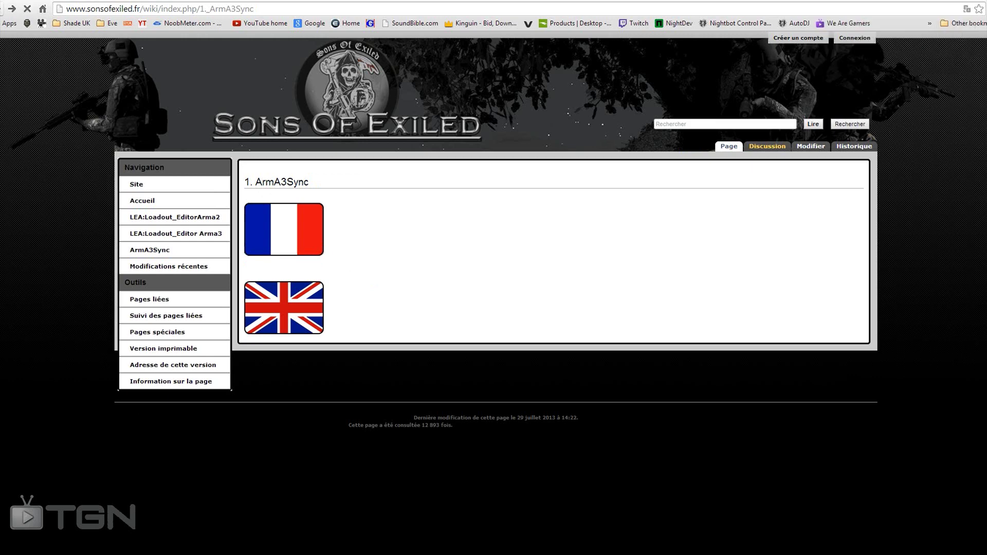
key(alt+Left)
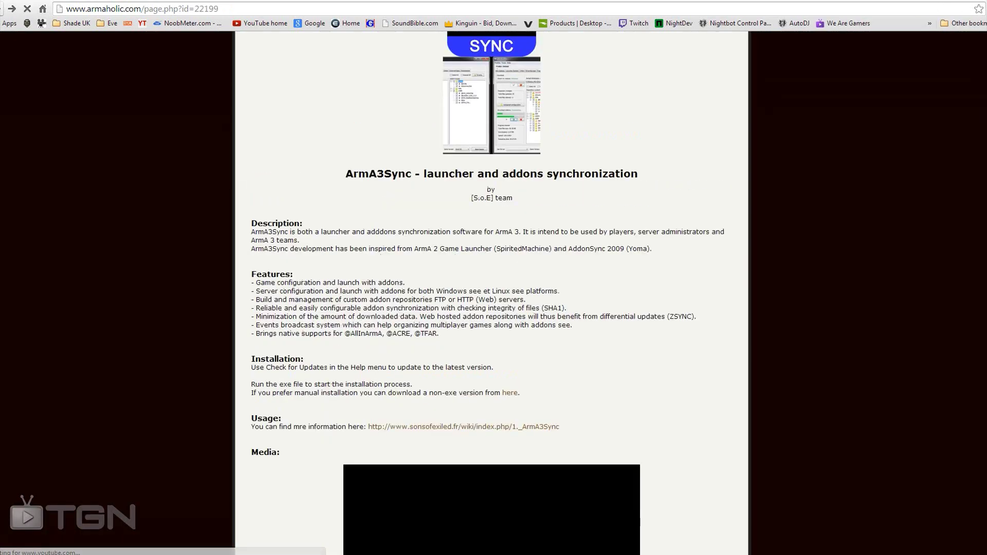
scroll(487, 293, down, 3)
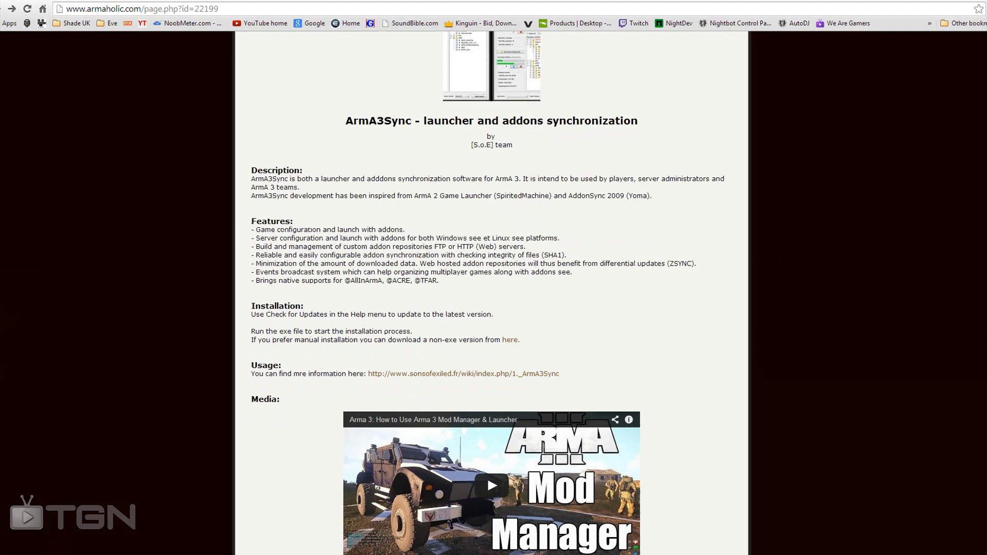
scroll(491, 293, down, 15)
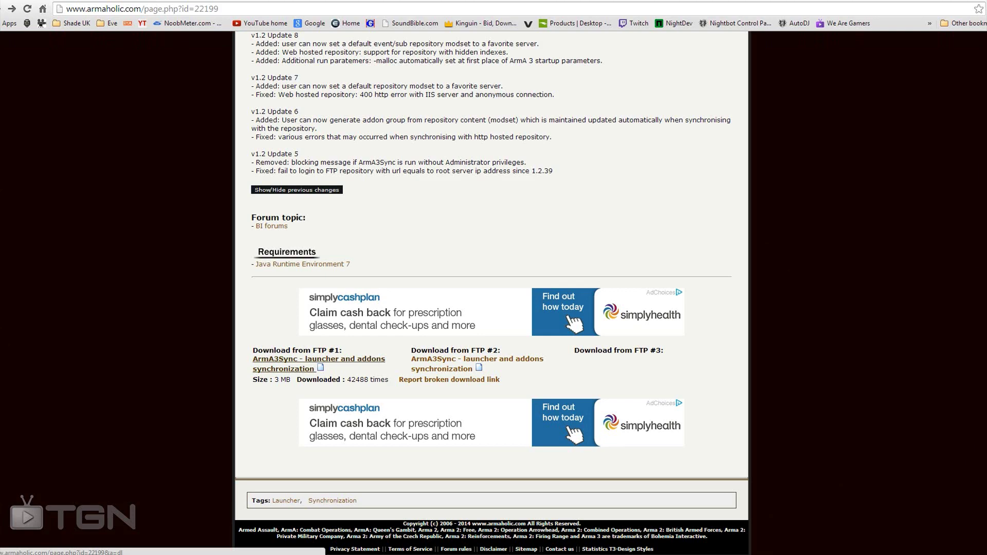
Download the ArmA3Sync installer from FTP #1 and run it, accepting the security warning.
scroll(319, 362, up, 20)
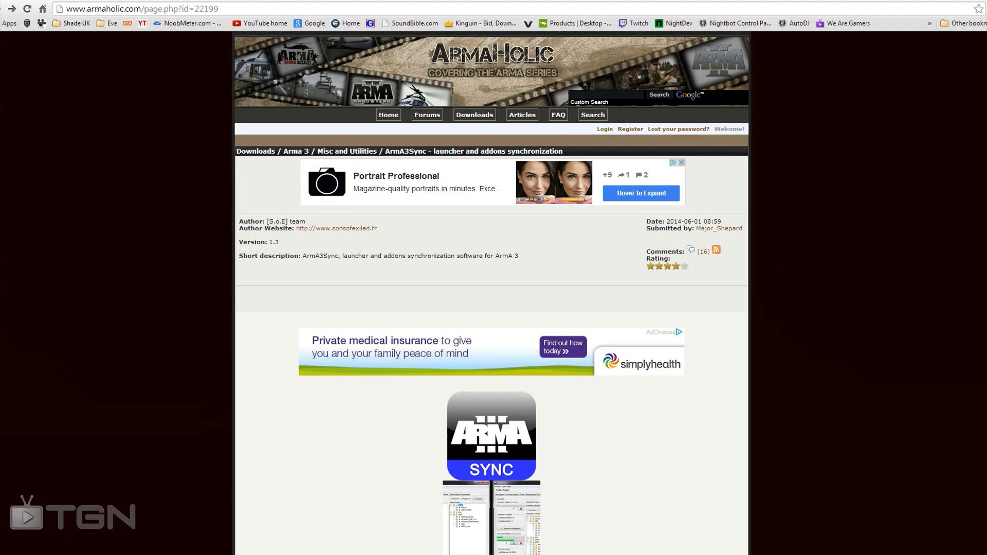
scroll(491, 293, down, 20)
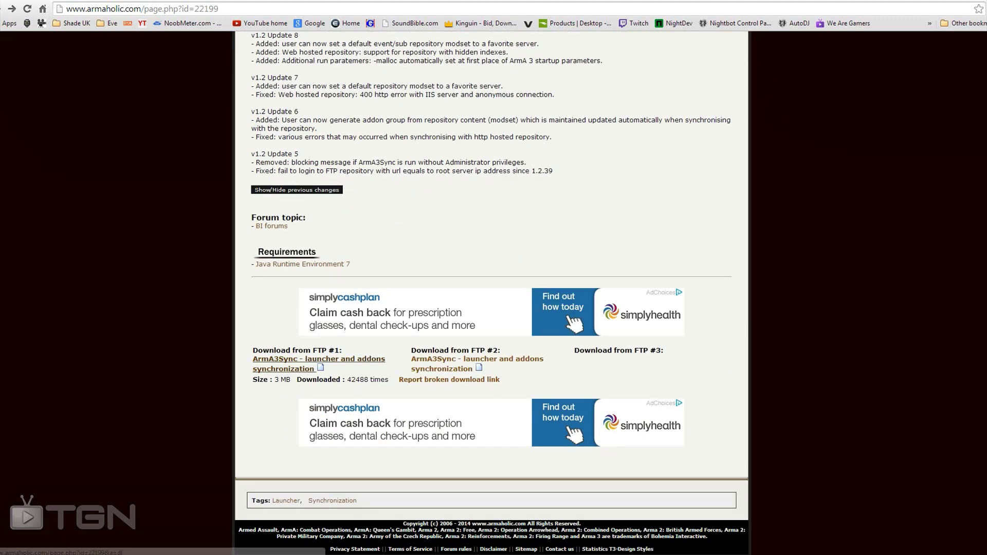
click(293, 359)
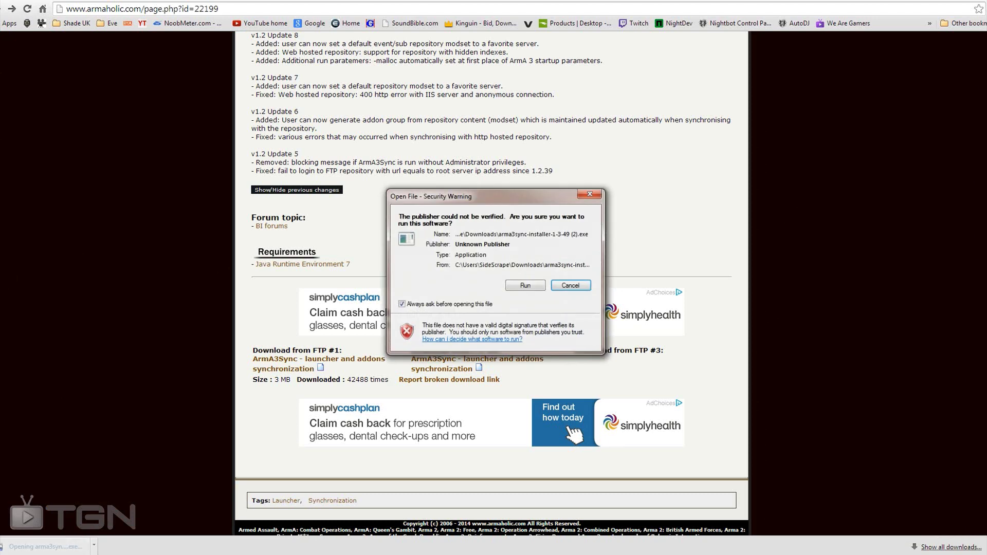
key(Return)
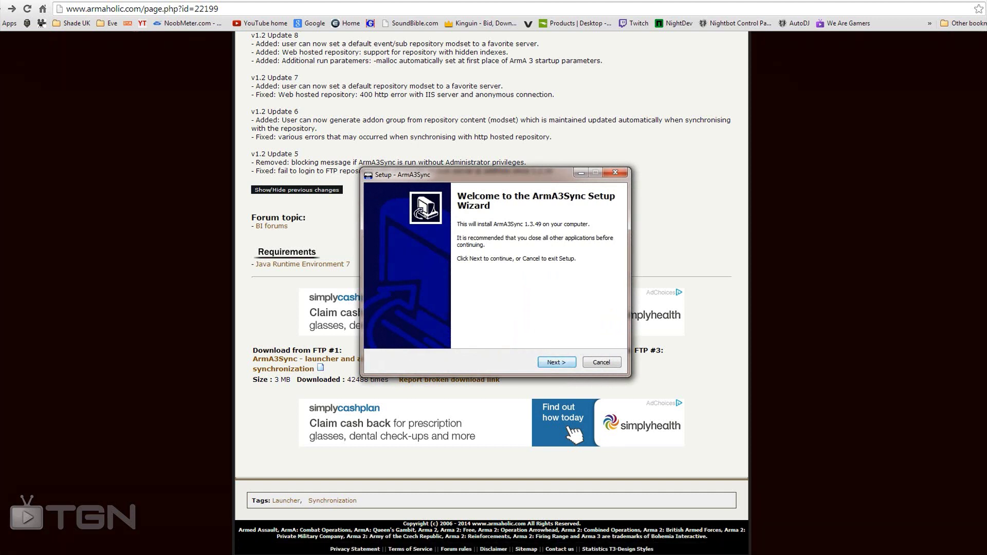
Accept the licence agreement and use the existing folder C:\Program Files (x86)\ArmA3Sync as the installation destination.
key(Return)
click(388, 329)
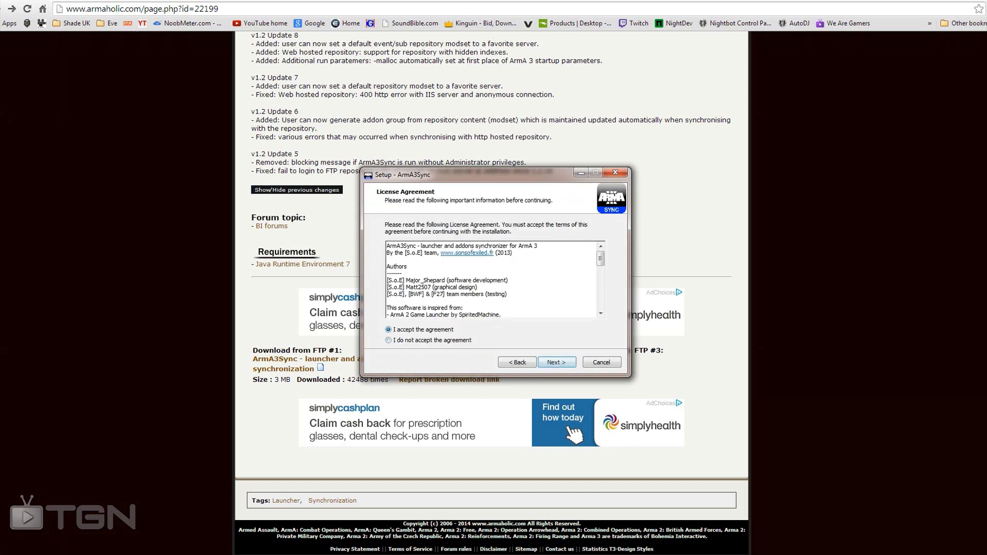
click(557, 363)
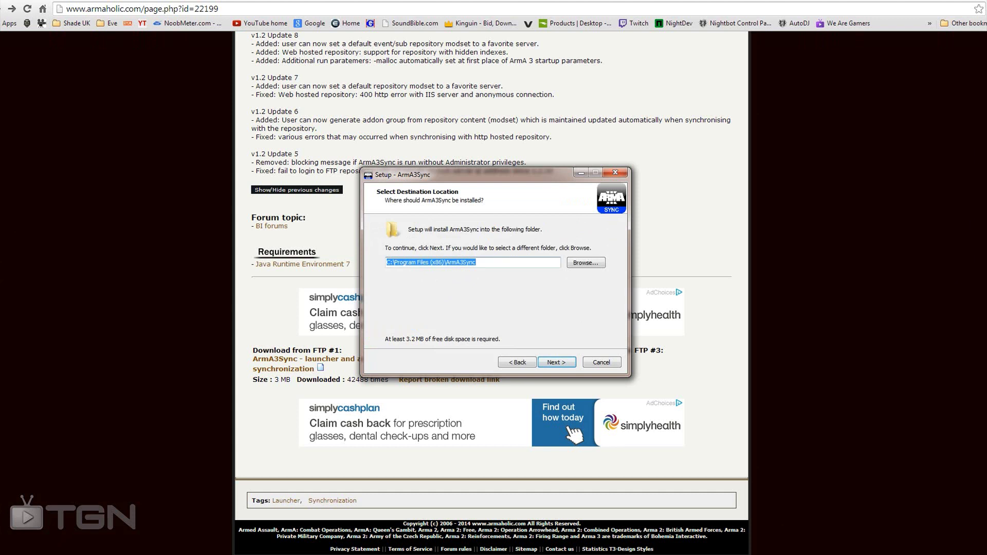
key(Return)
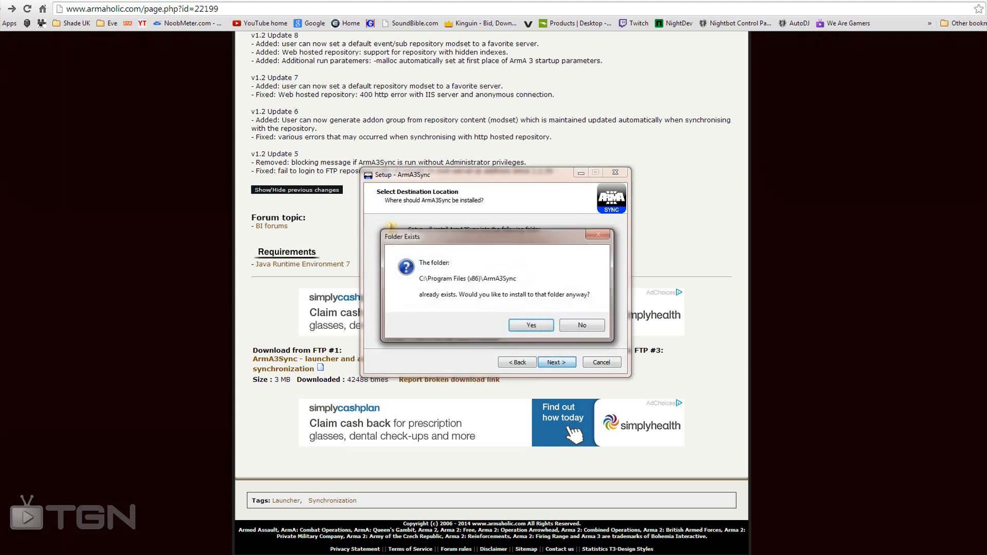
key(Return)
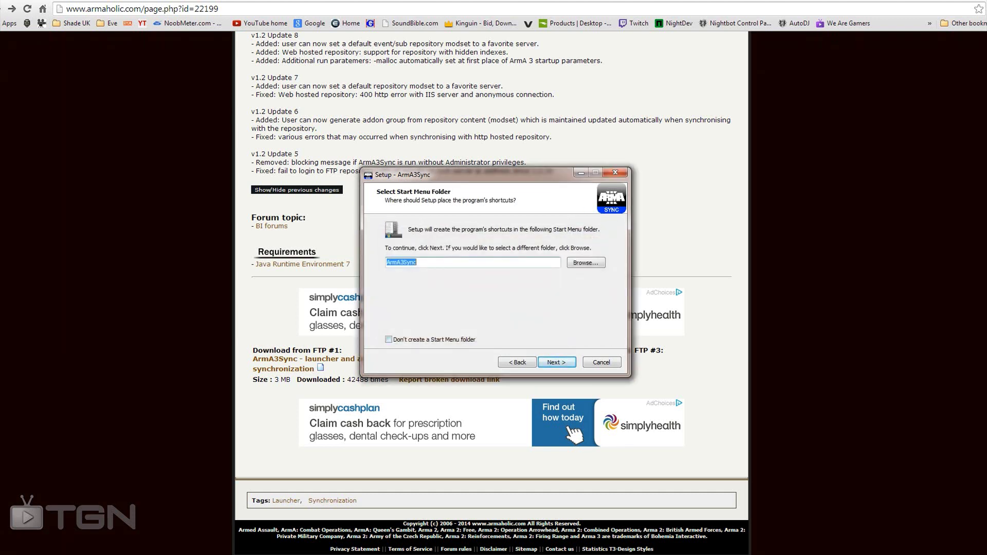
Keep the ArmA3Sync Start Menu folder, enable the desktop icon and start the installation.
key(Return)
key(space)
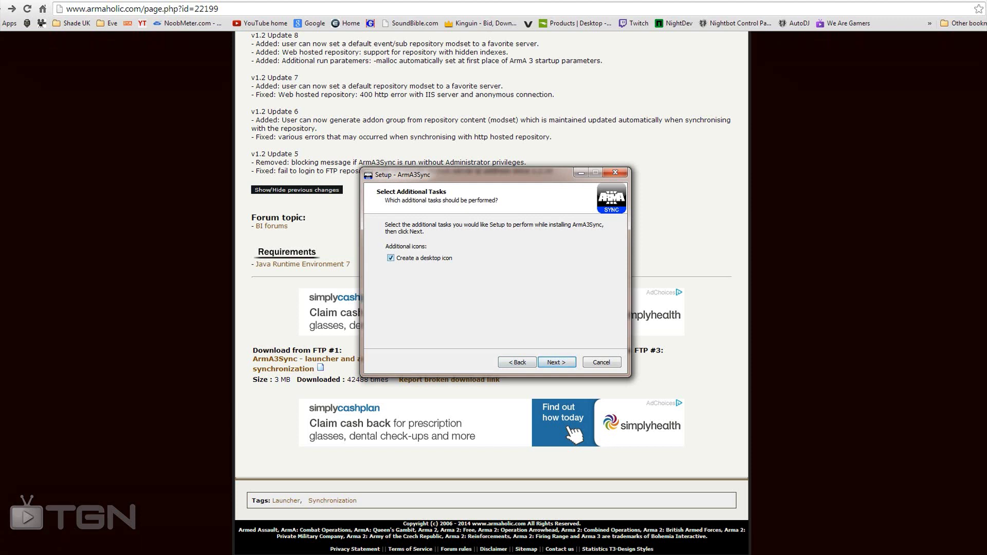
key(Return)
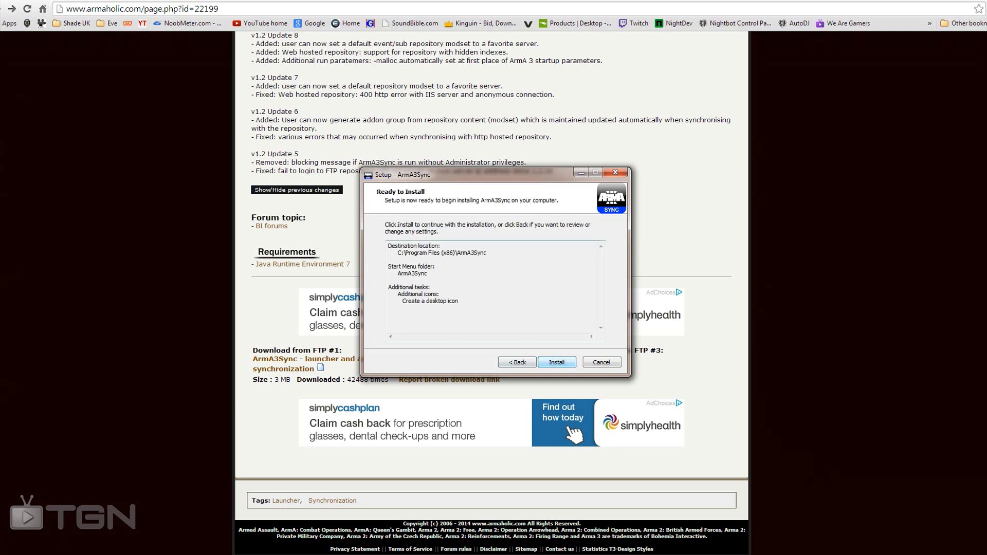
key(Return)
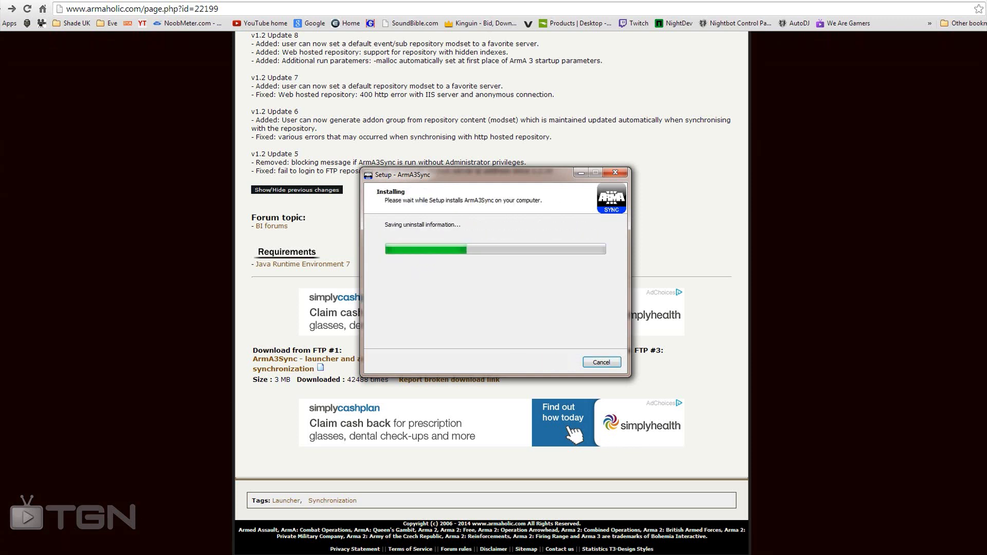
Finish the ArmA3Sync setup, dismiss the error message and minimize the browser to reach the desktop.
key(Return)
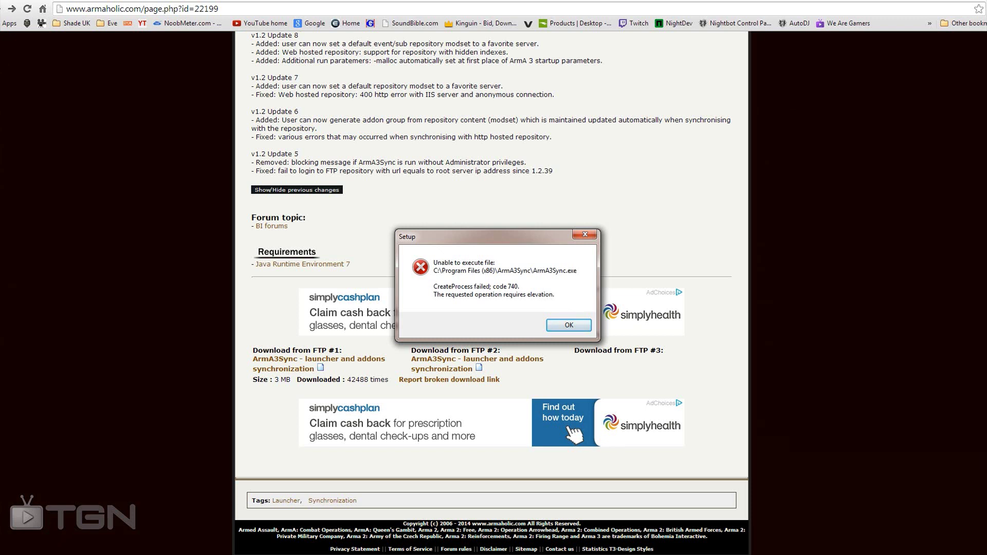
click(569, 325)
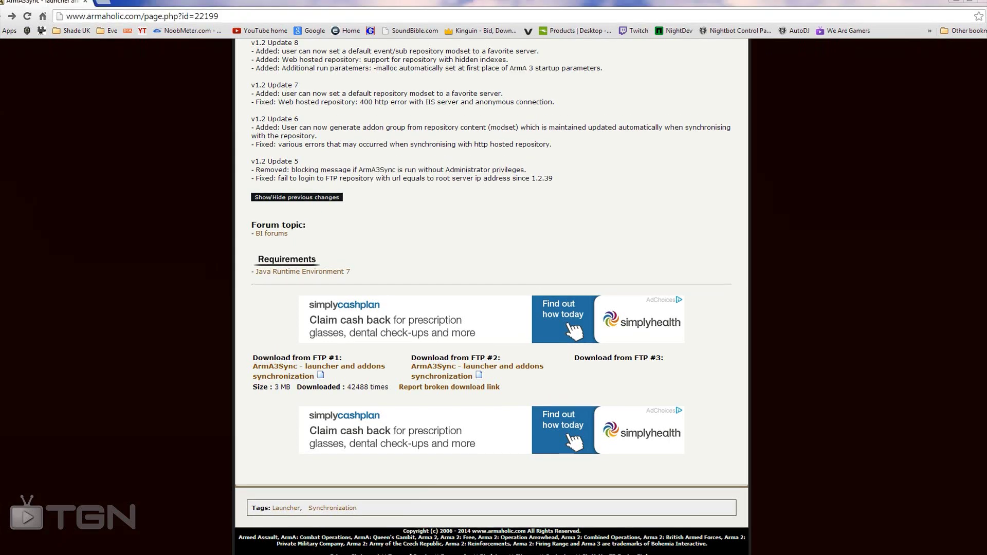
click(955, 2)
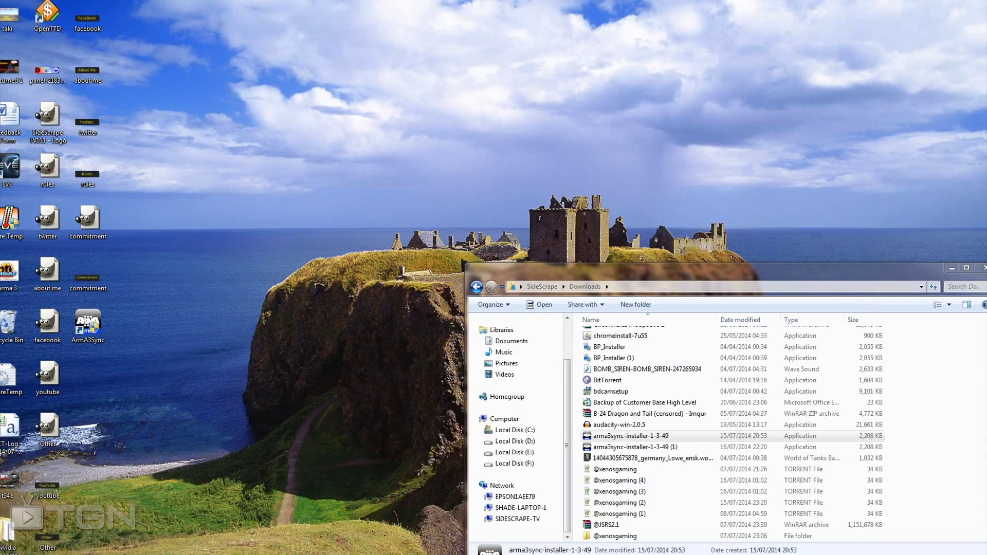
Move the ArmA3Sync shortcut to an empty area of the desktop and run it as administrator.
drag(88, 323, 370, 170)
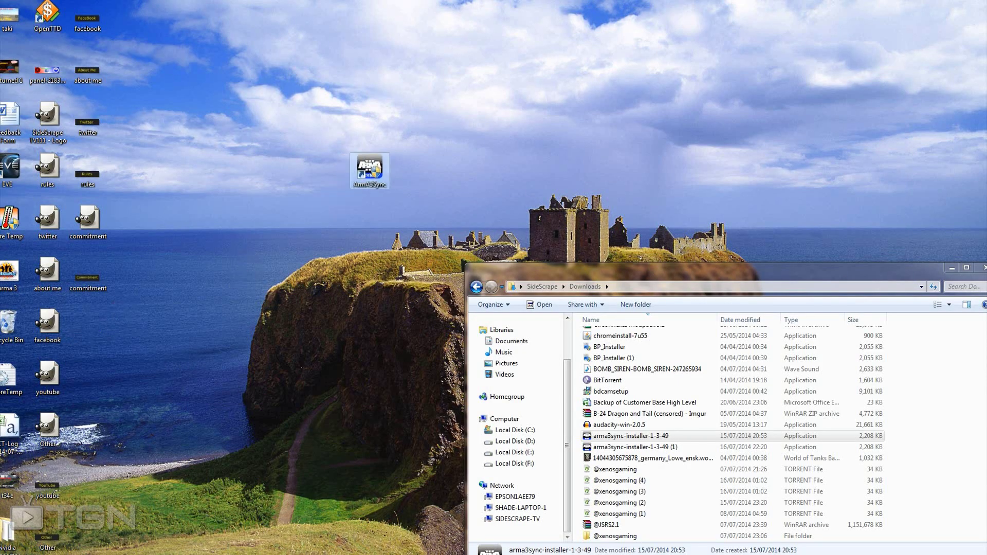
right_click(372, 164)
click(335, 177)
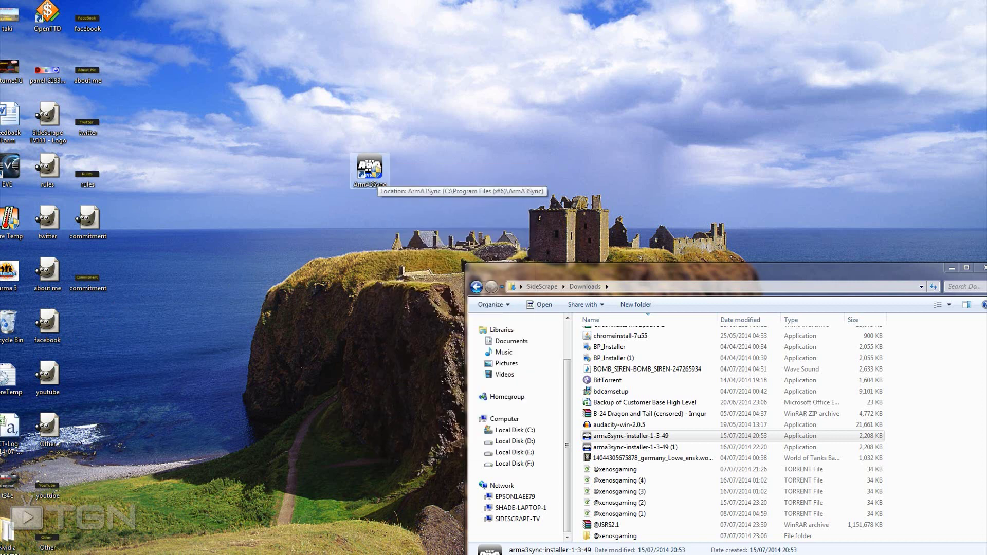
right_click(366, 166)
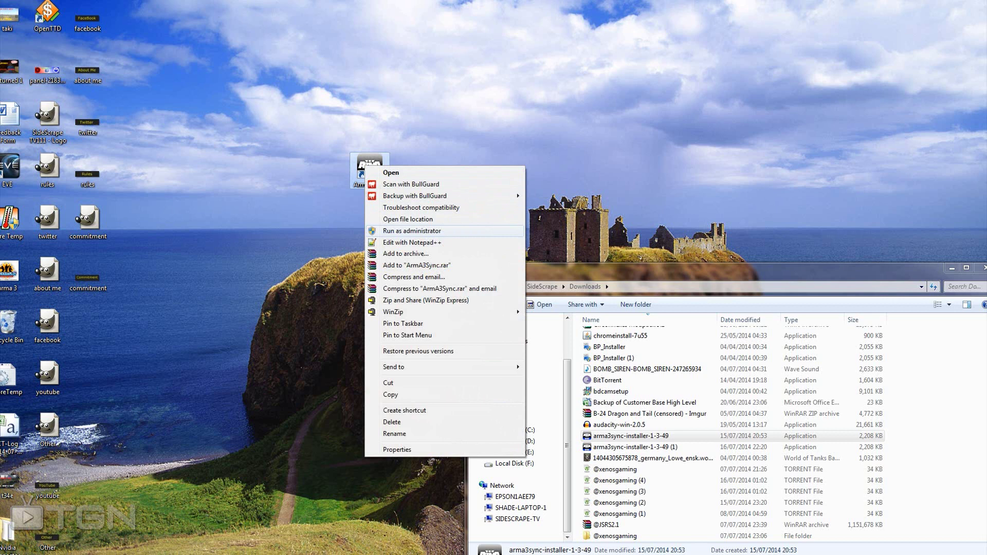
click(411, 231)
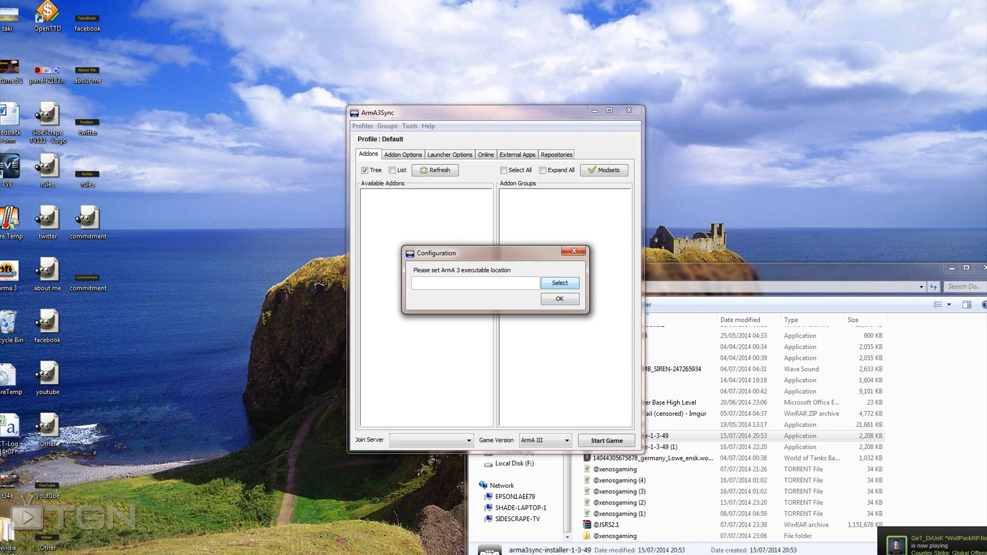
Start choosing the ArmA 3 executable location and browse to the root of Local Disk (F:).
click(560, 283)
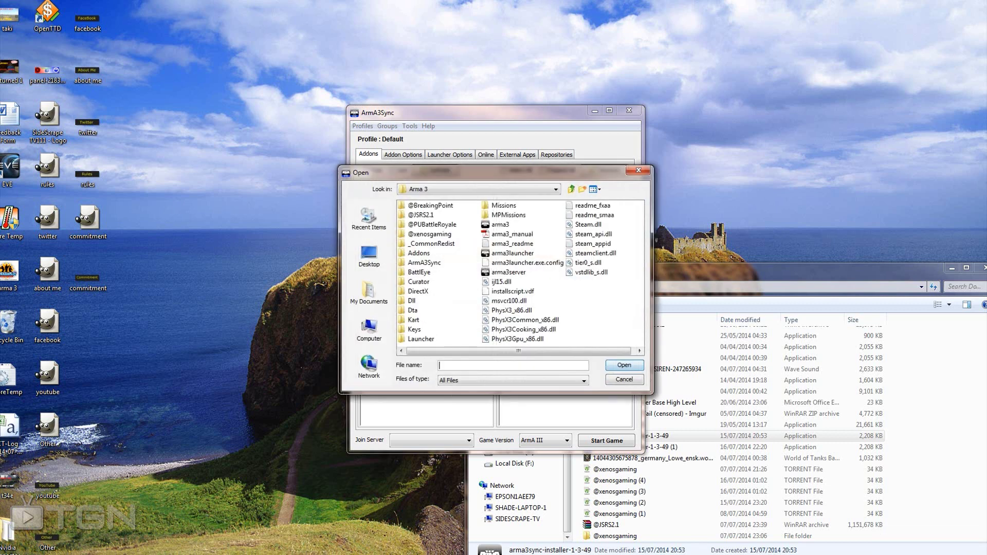
click(556, 189)
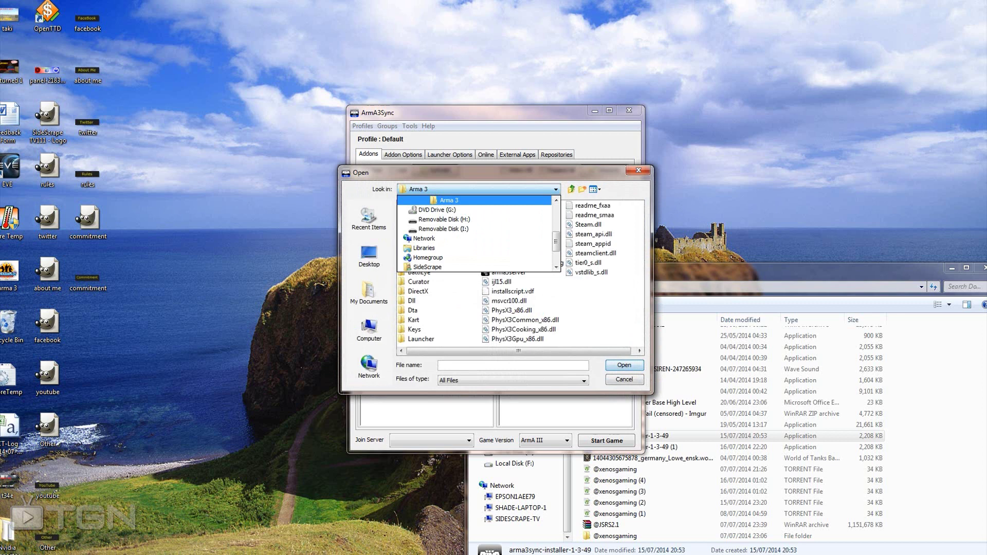
scroll(476, 219, up, 2)
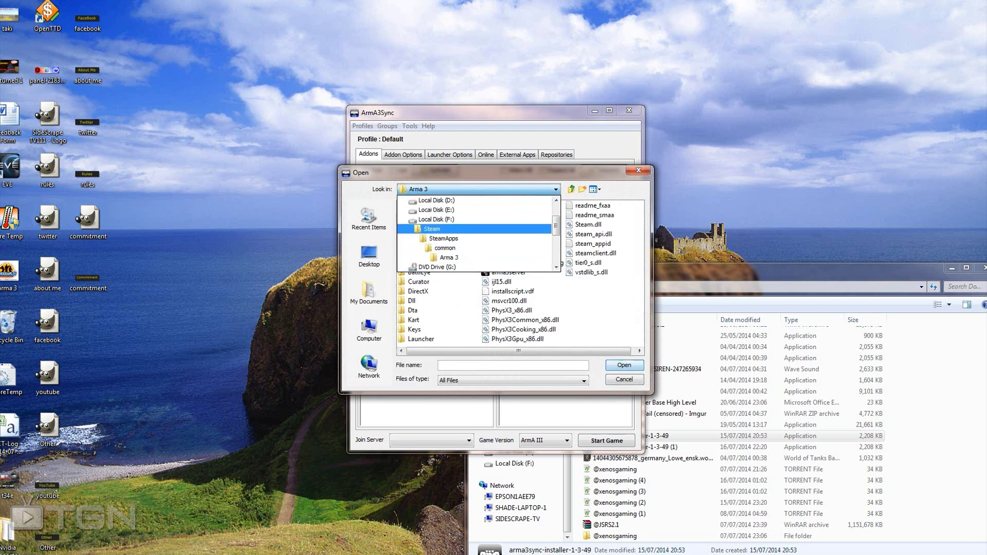
key(Down)
key(Down)
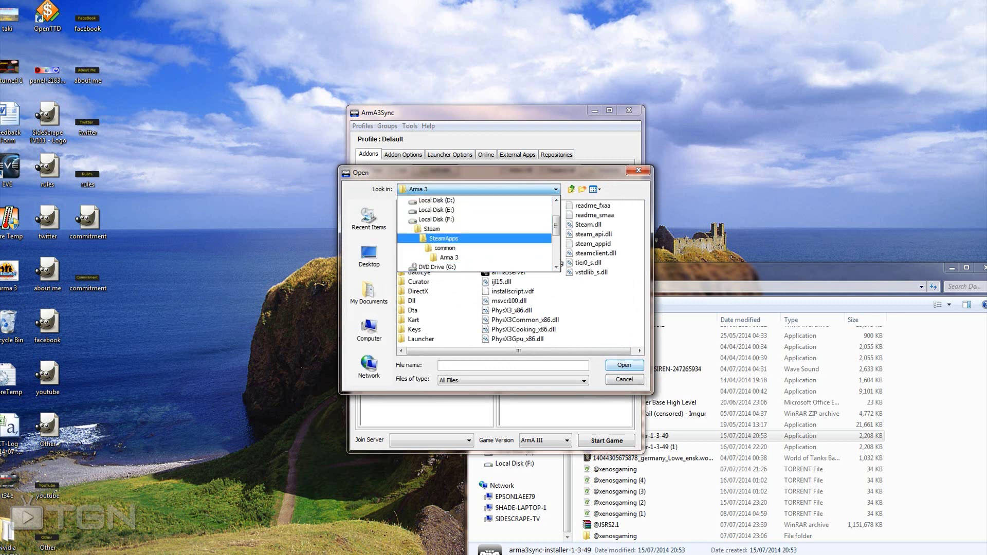
key(Down)
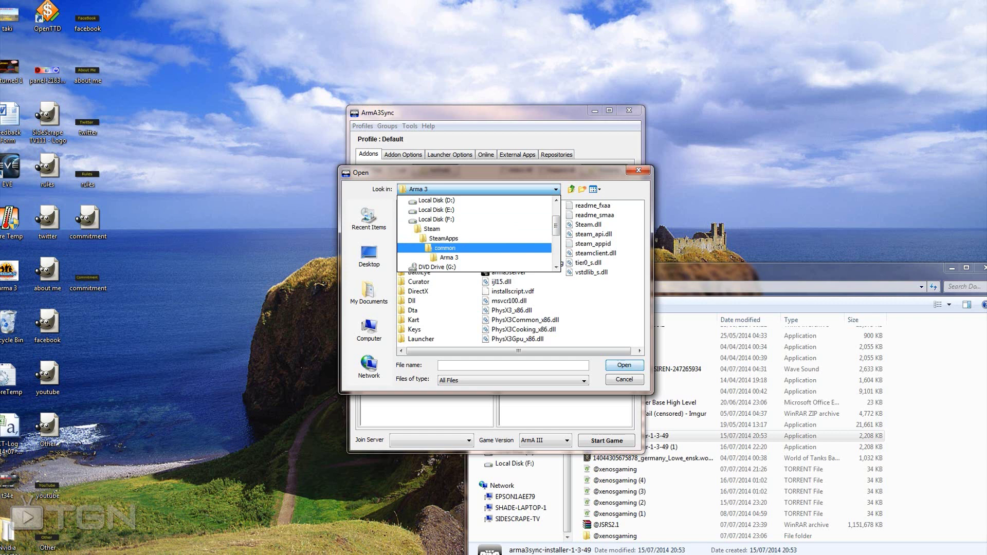
key(Down)
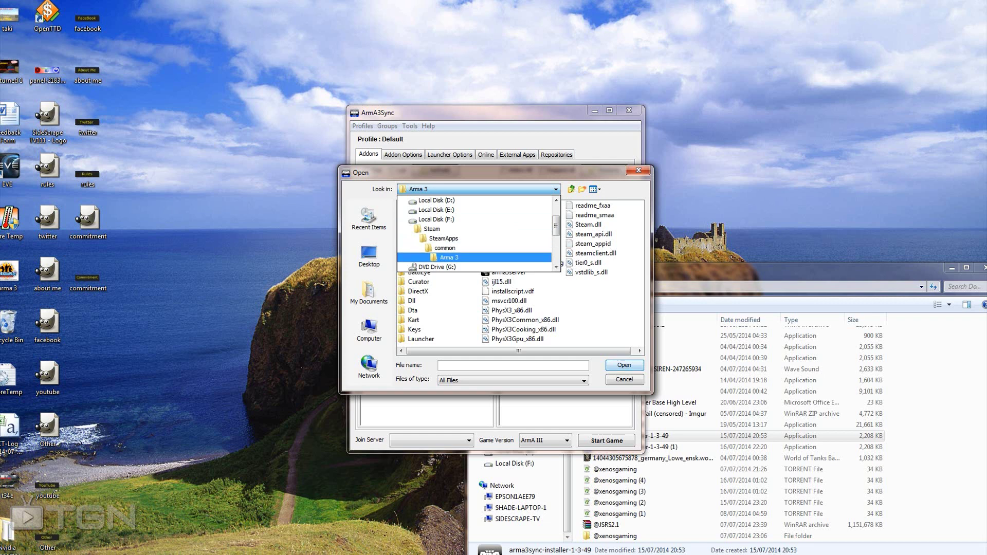
key(Up)
key(Up)
key(Up)
key(Up)
key(Return)
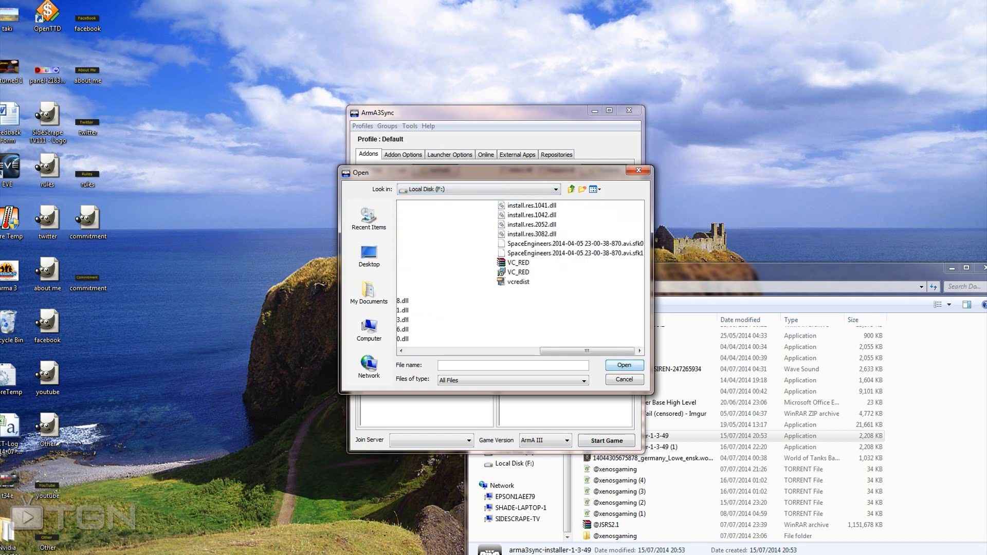
Set the ArmA 3 executable location to F:\Steam\SteamApps\common\Arma 3\arma3.exe and confirm the configuration.
scroll(520, 272, up, 1)
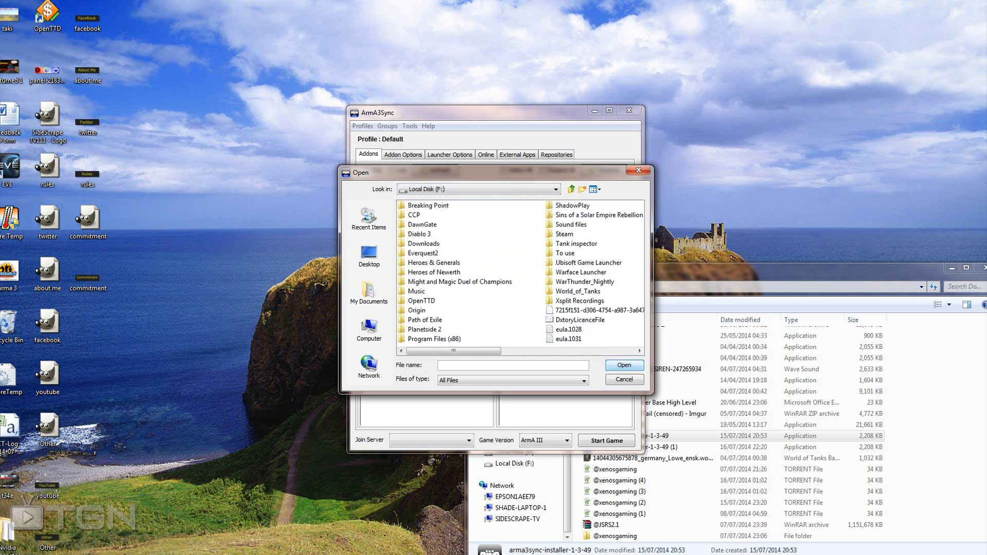
double_click(564, 234)
double_click(515, 234)
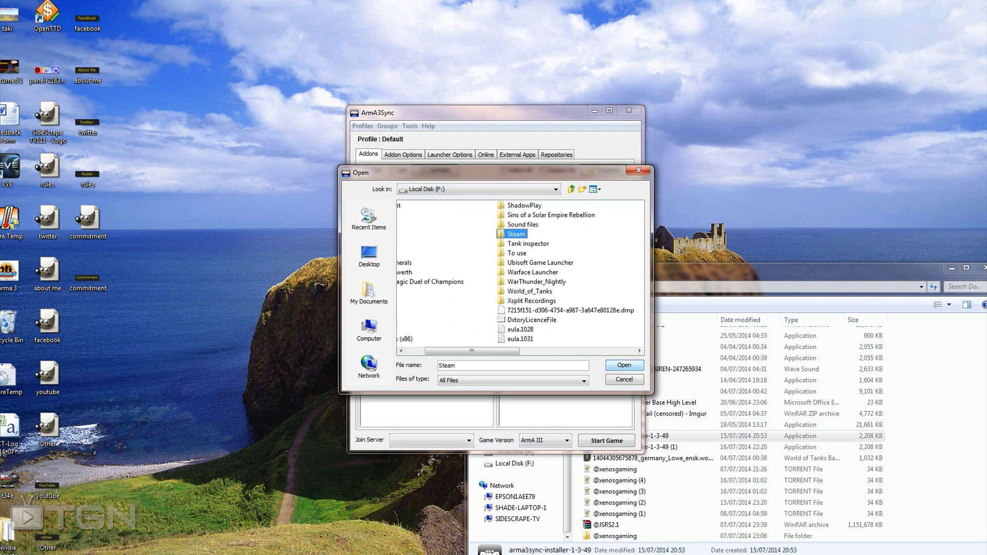
double_click(512, 234)
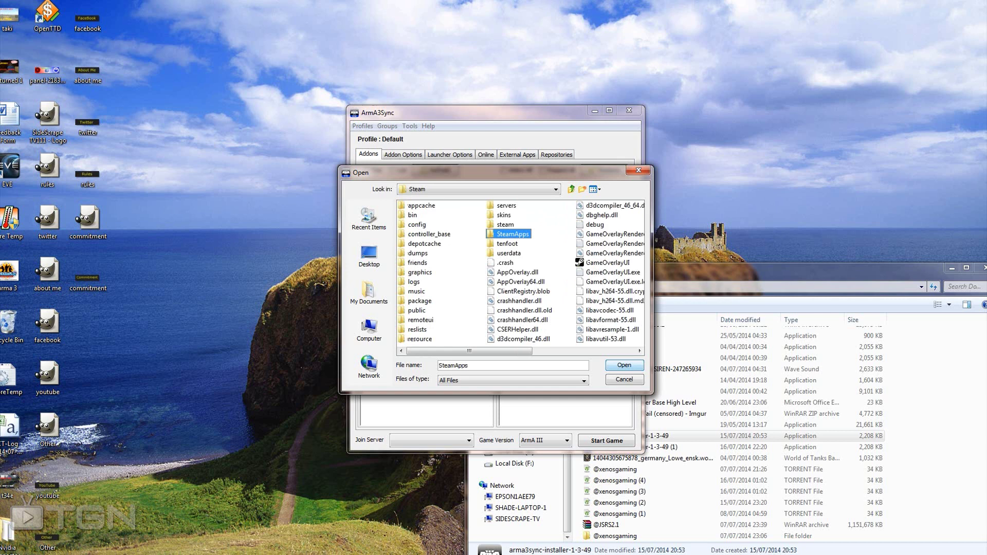
double_click(420, 206)
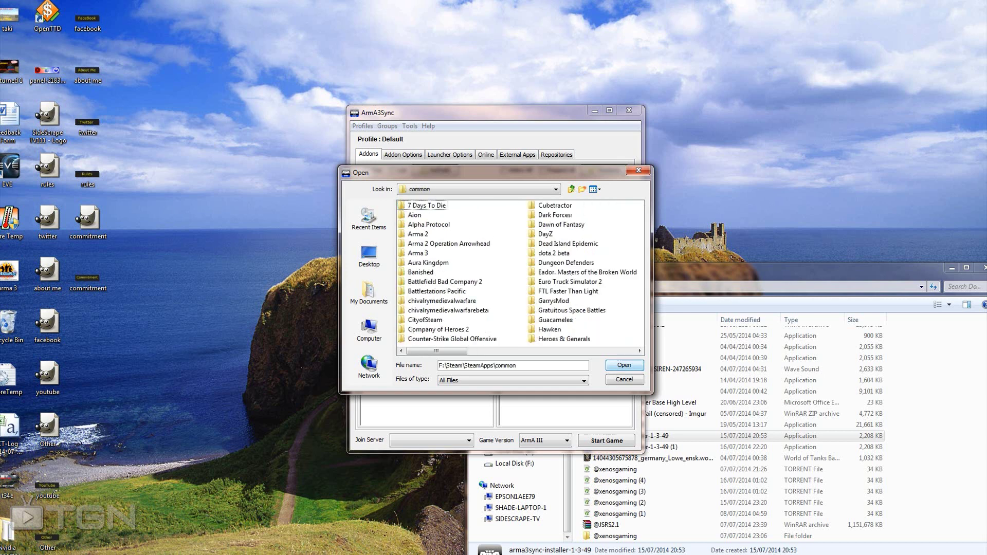
double_click(418, 253)
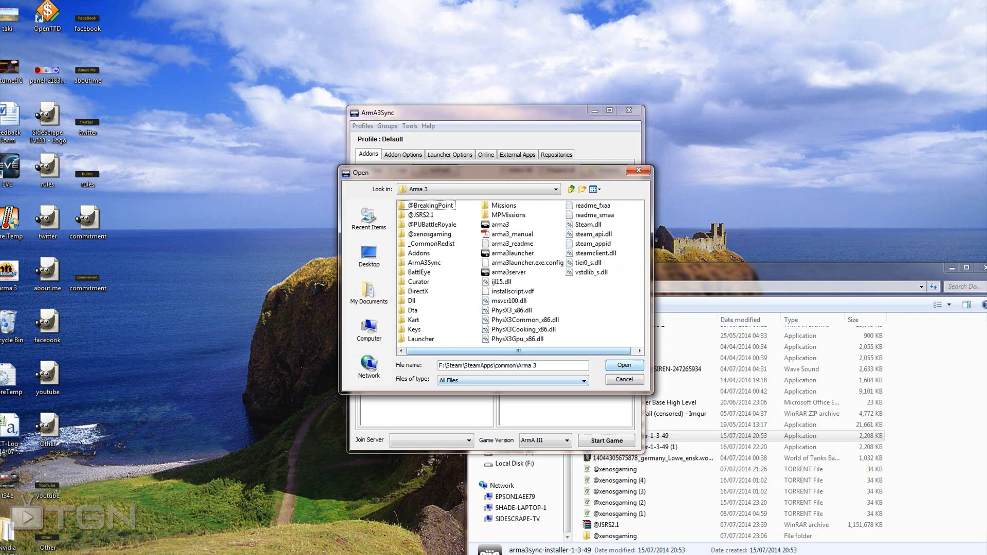
click(499, 224)
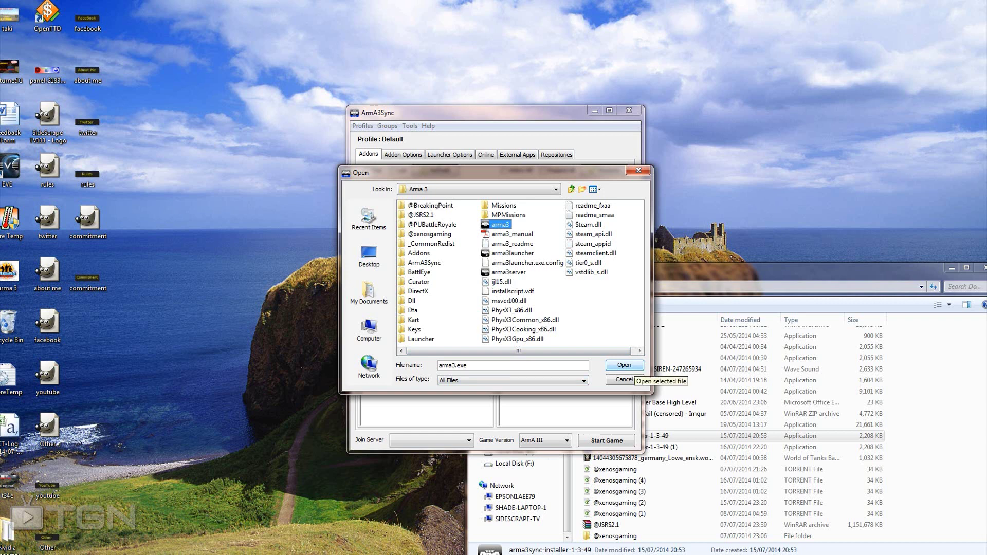
click(624, 365)
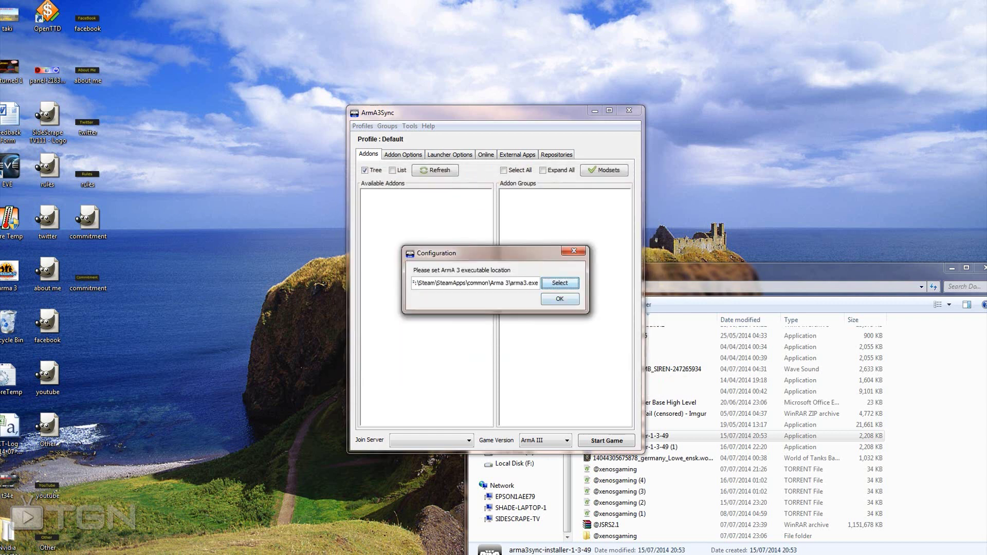
click(559, 299)
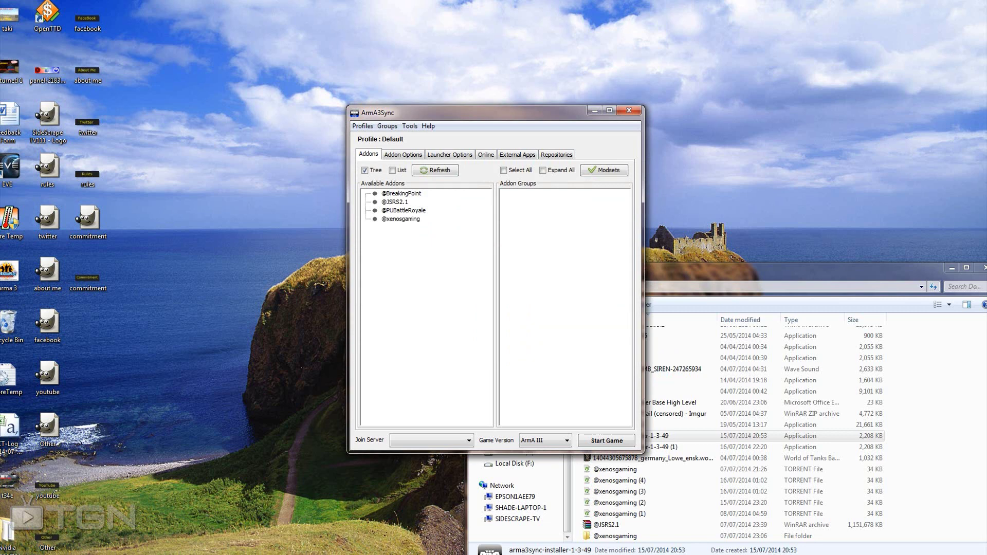
Enable the No logs, Default World Empty and No Splash Screen performance options in the launcher options.
click(449, 154)
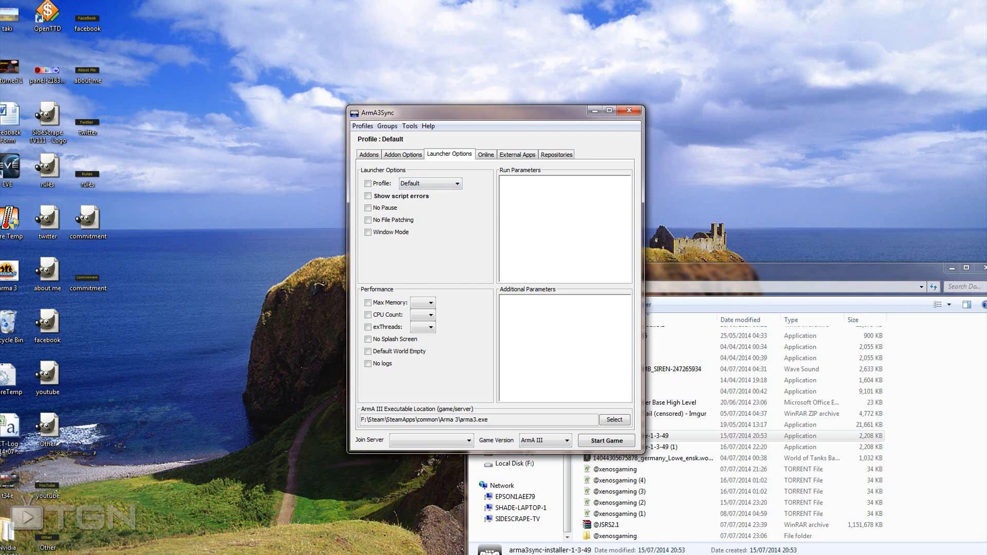
click(368, 364)
click(367, 351)
click(368, 339)
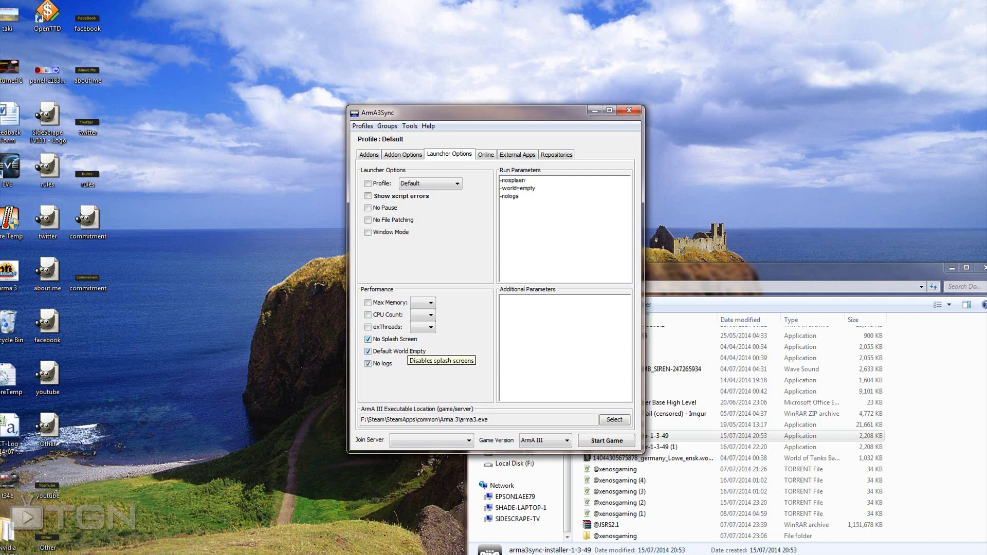
Set the CPU Count performance option to 8 and leave exThreads unset.
click(423, 314)
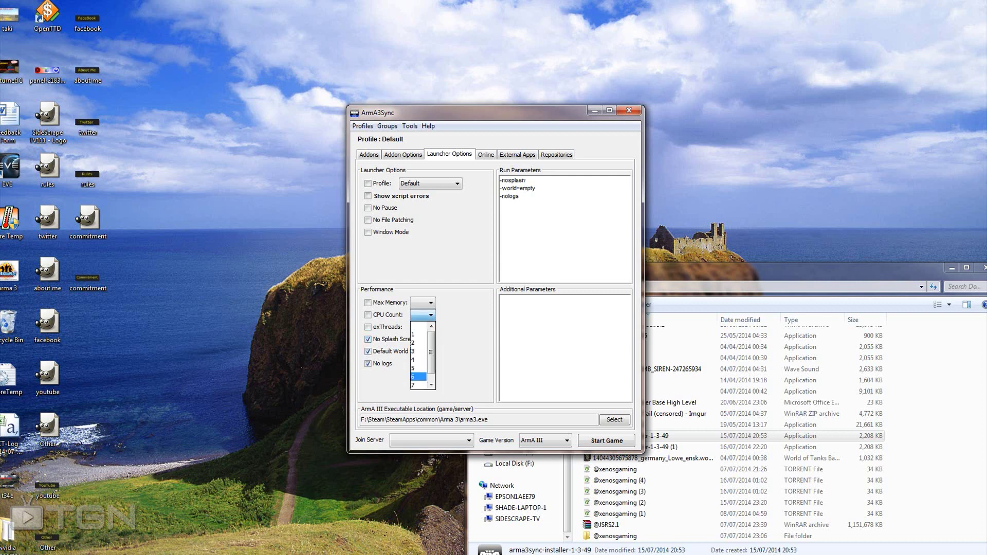
scroll(419, 368, down, 1)
click(419, 385)
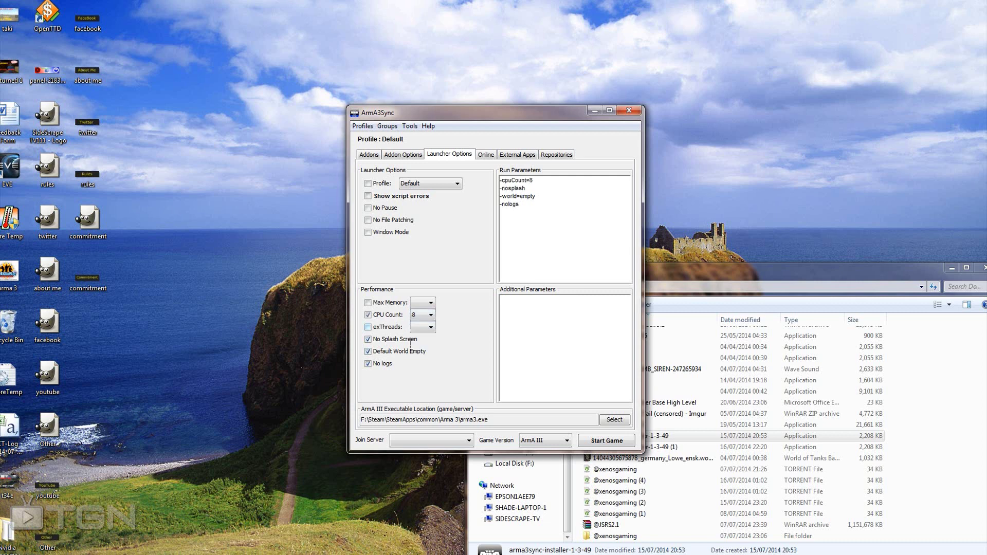
click(429, 326)
click(430, 327)
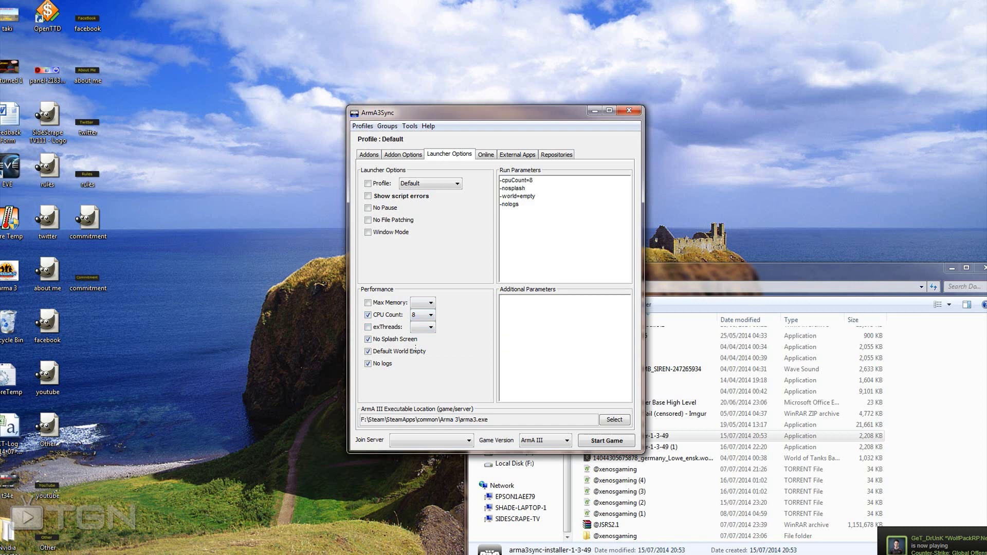
Review the join-server list and the Online, External Apps, Repositories and Addon Options pages, and return to the addons list.
click(431, 440)
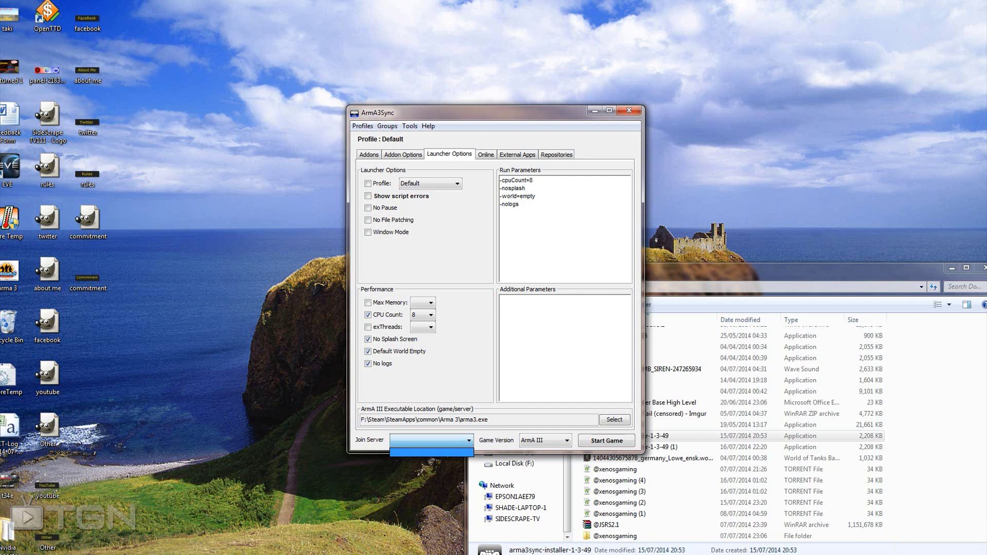
click(431, 440)
click(485, 155)
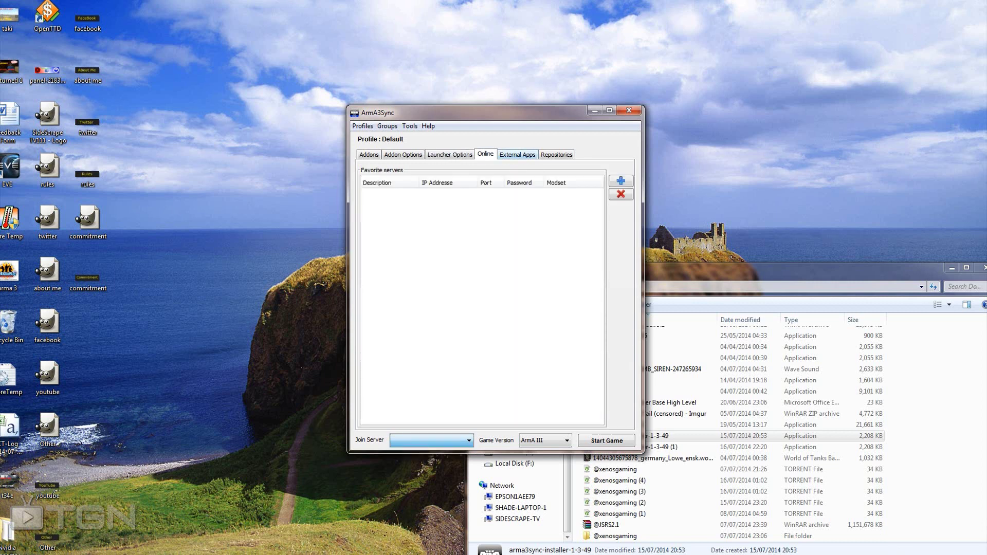
click(517, 155)
click(556, 155)
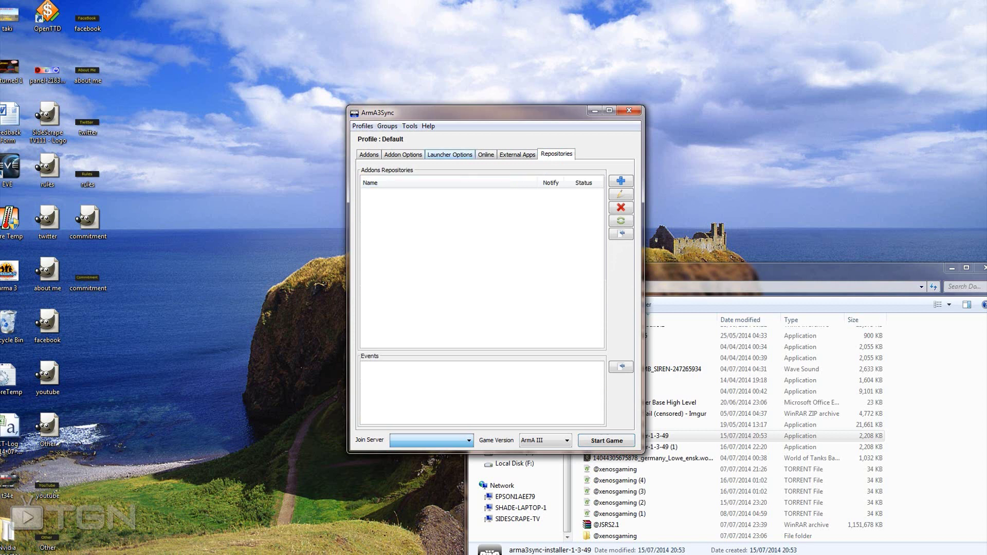
click(449, 155)
click(403, 155)
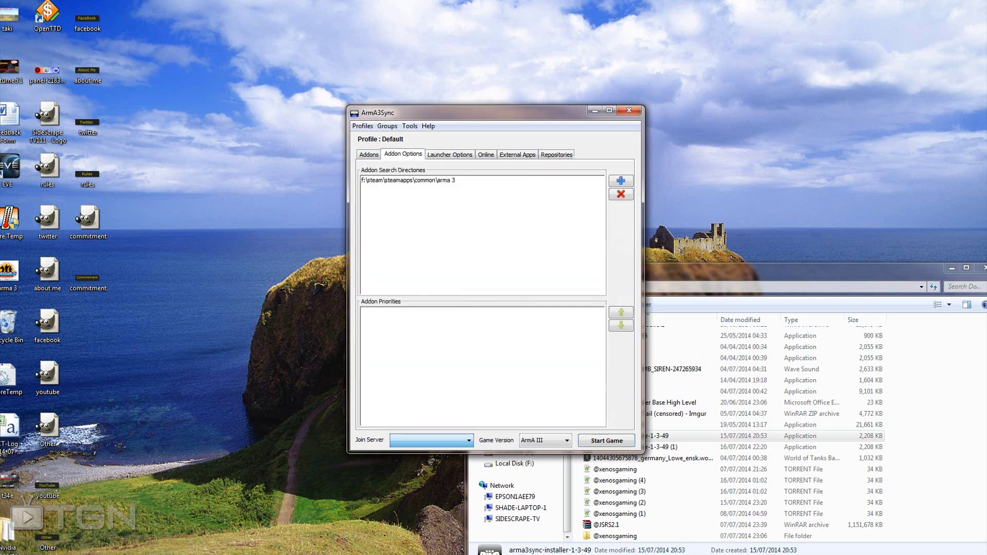
click(368, 154)
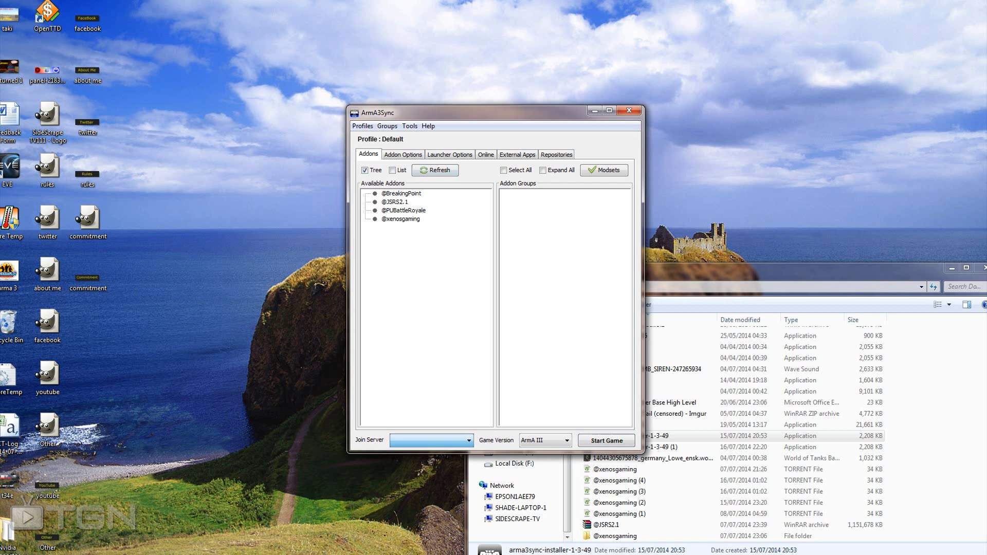
Create a new addon group named Taki Life.
right_click(531, 230)
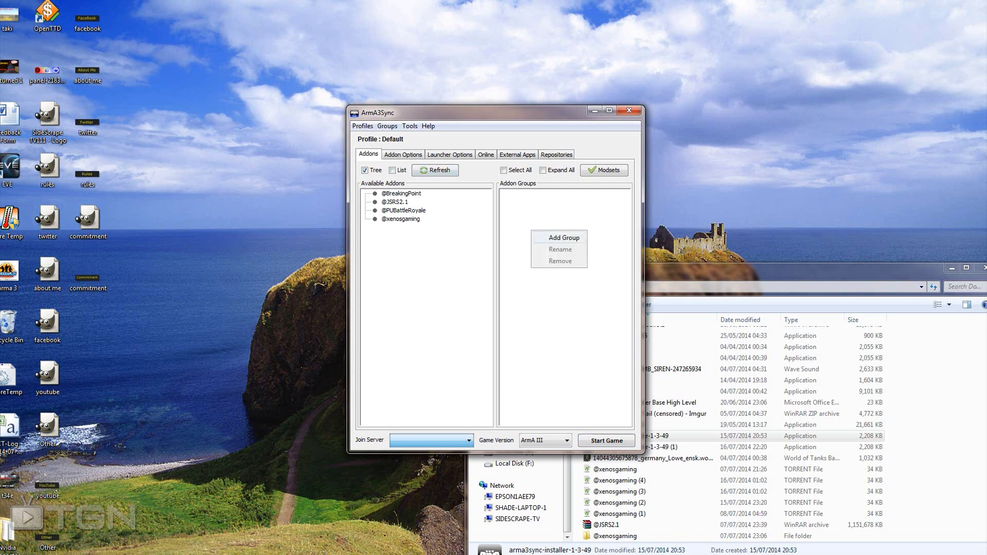
click(561, 238)
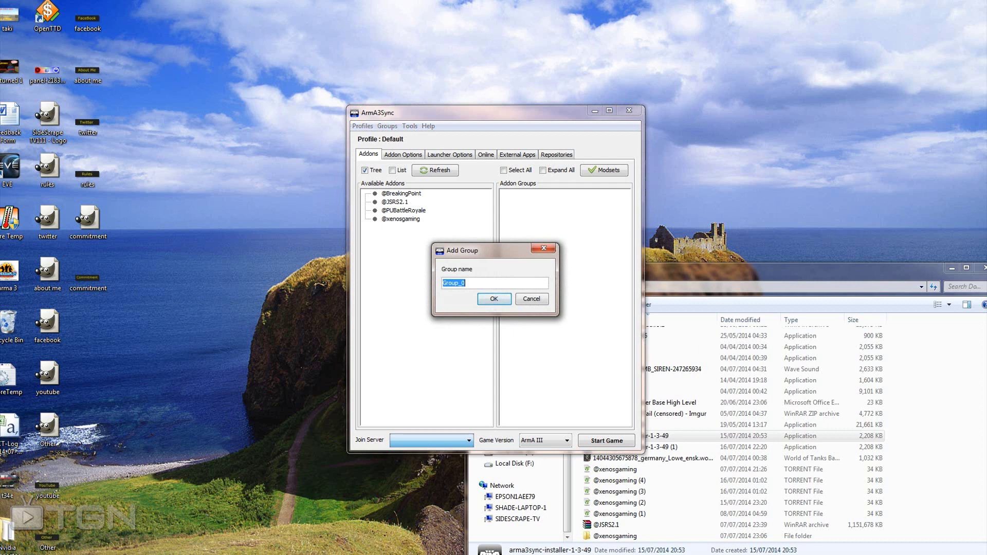
text(Taki Life Server)
key(BackSpace)
key(BackSpace)
key(BackSpace)
key(BackSpace)
key(BackSpace)
key(Return)
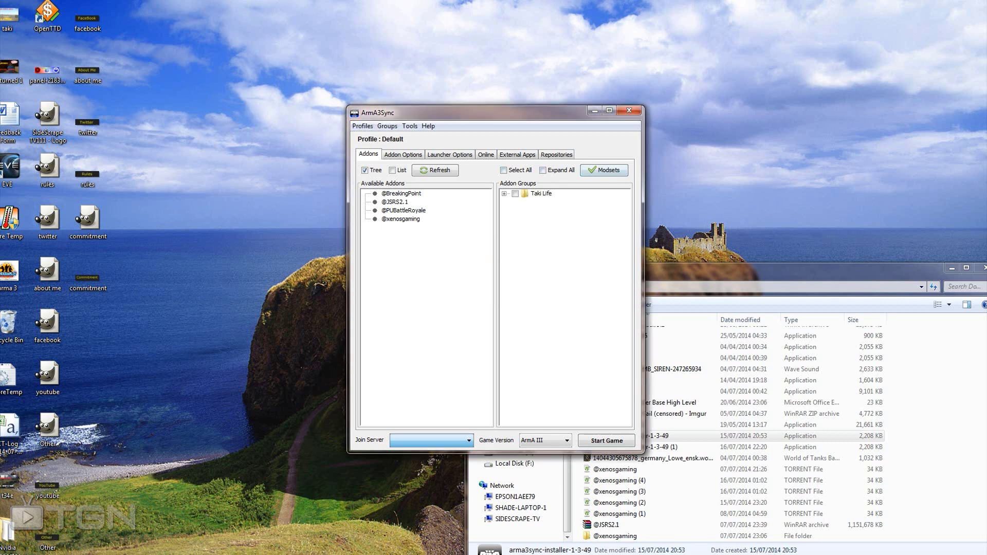
drag(401, 219, 541, 194)
click(504, 193)
drag(395, 202, 540, 194)
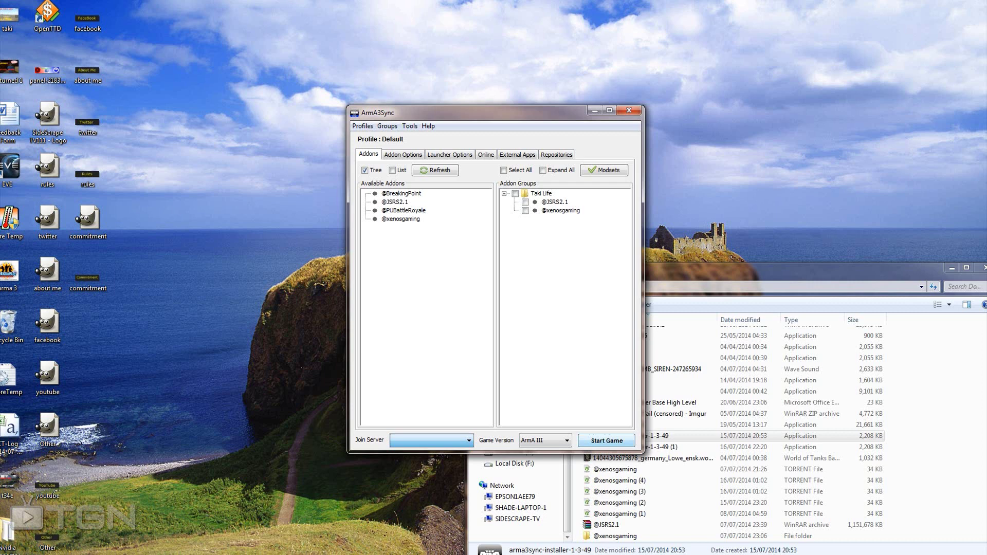
click(515, 194)
click(507, 194)
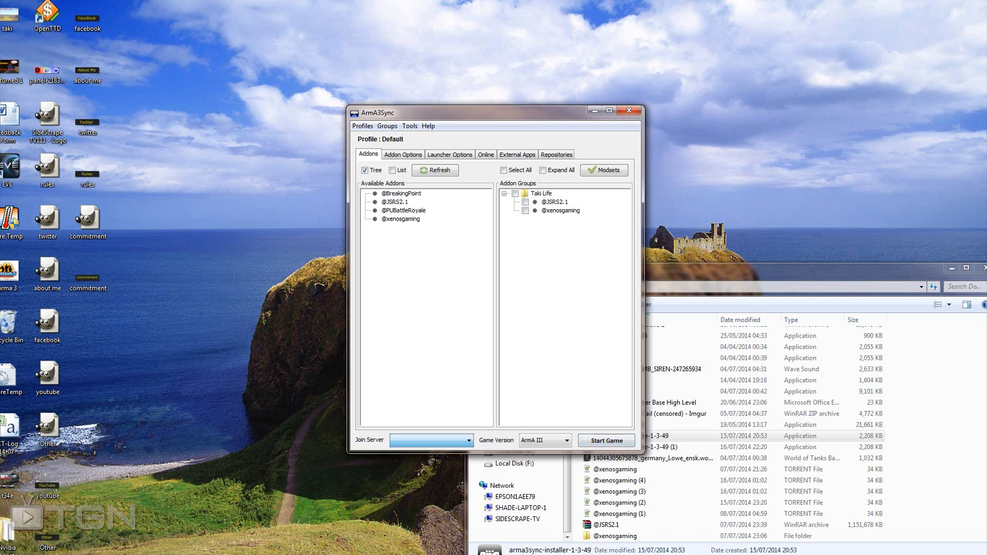
click(504, 194)
right_click(522, 241)
click(552, 250)
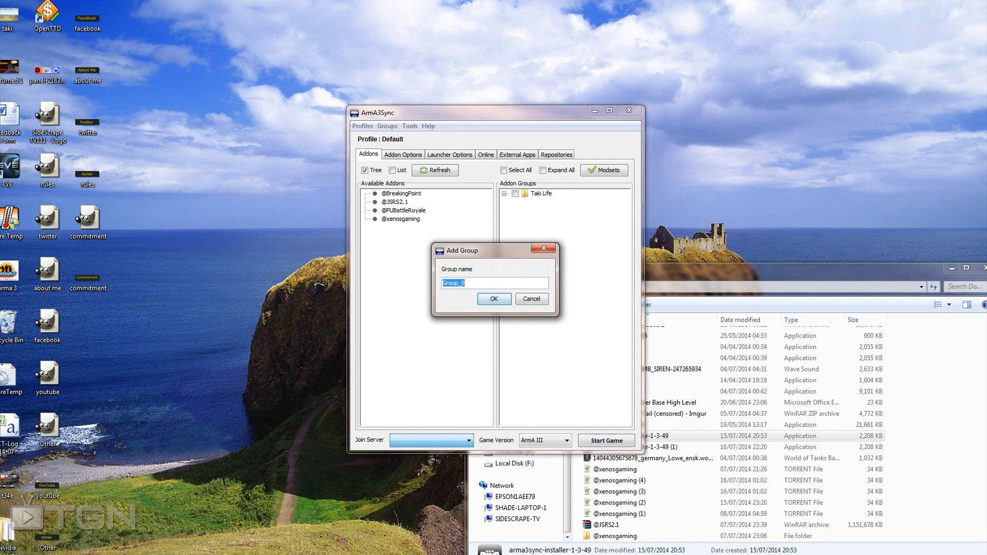
text(Breaking;Point)
key(Return)
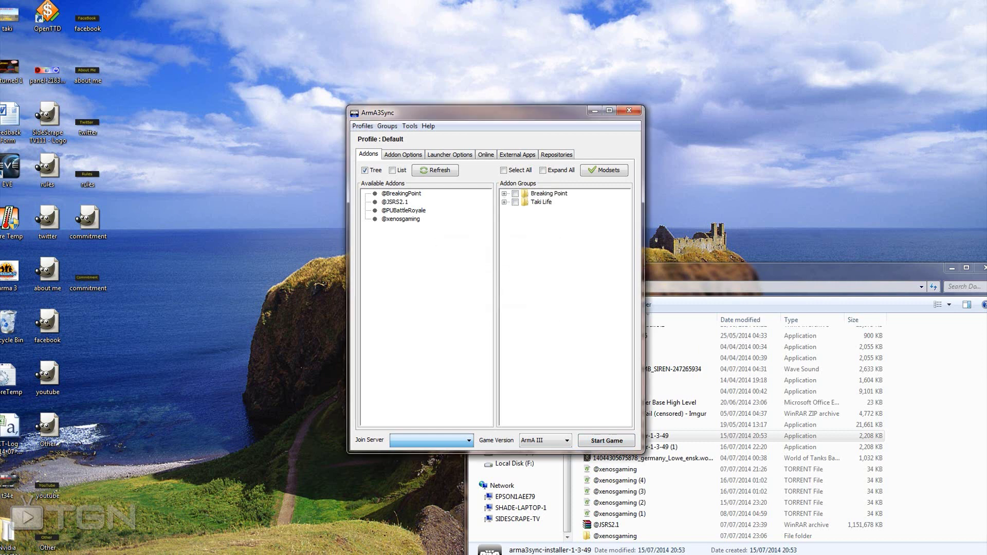
drag(400, 194, 549, 194)
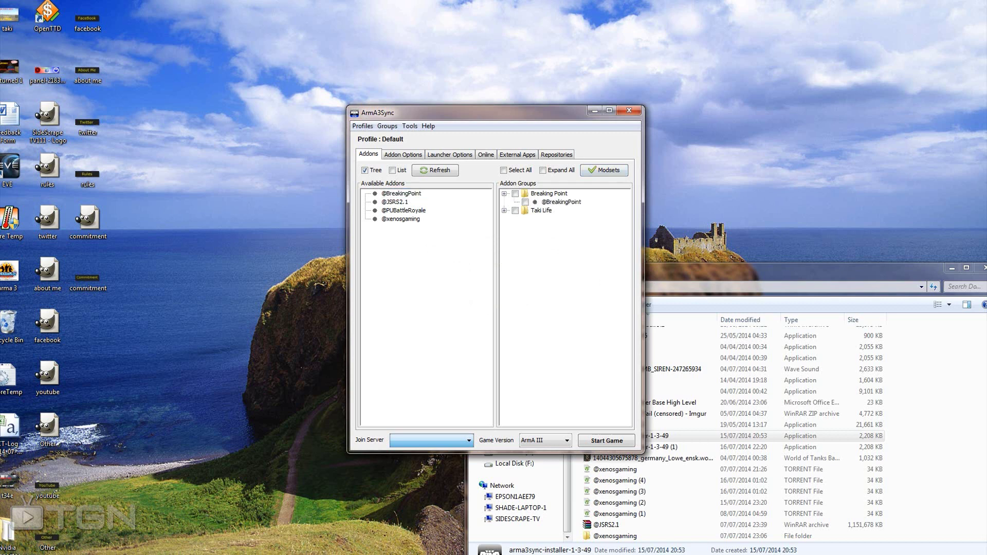
click(504, 194)
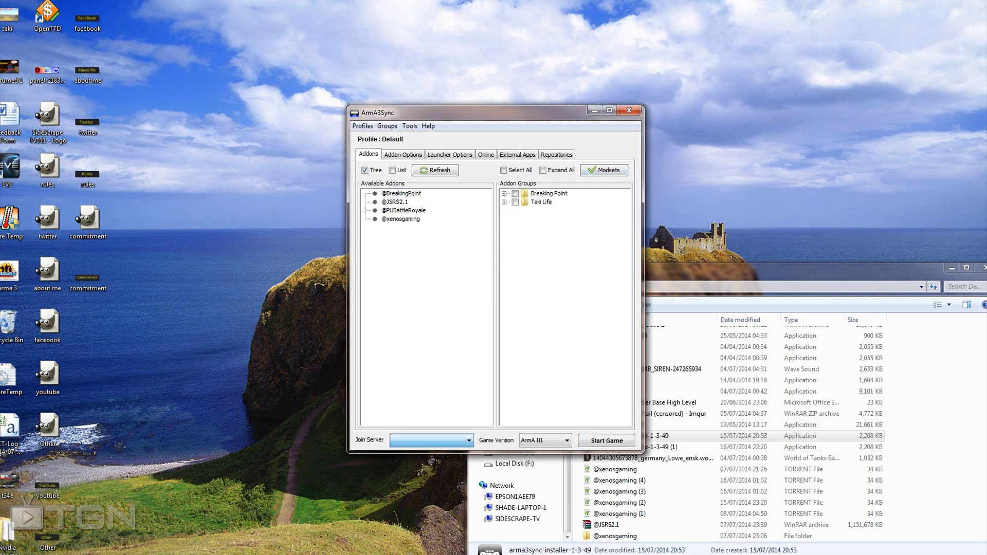
Switch the enabled addon group from Taki Life to Breaking Point, and disable both groups again.
click(515, 202)
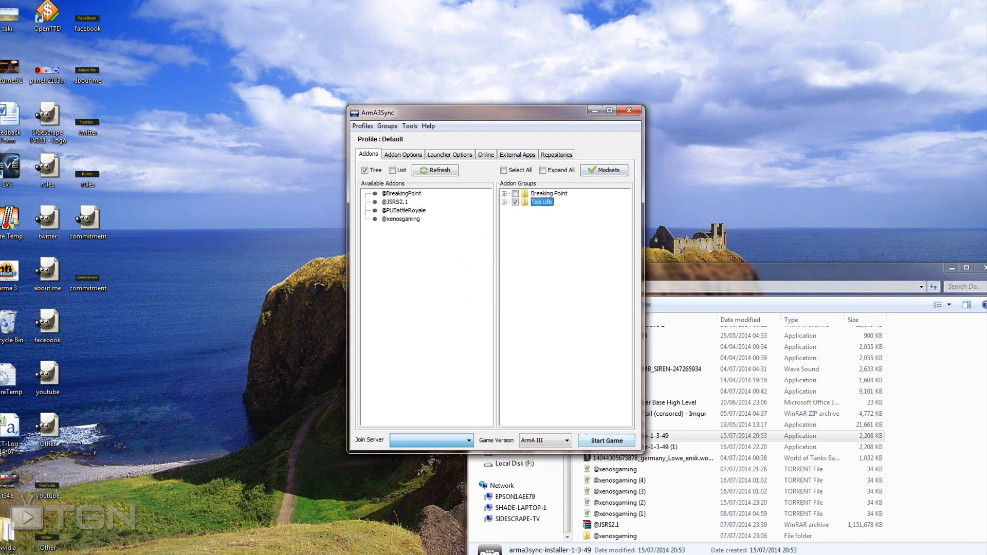
click(549, 194)
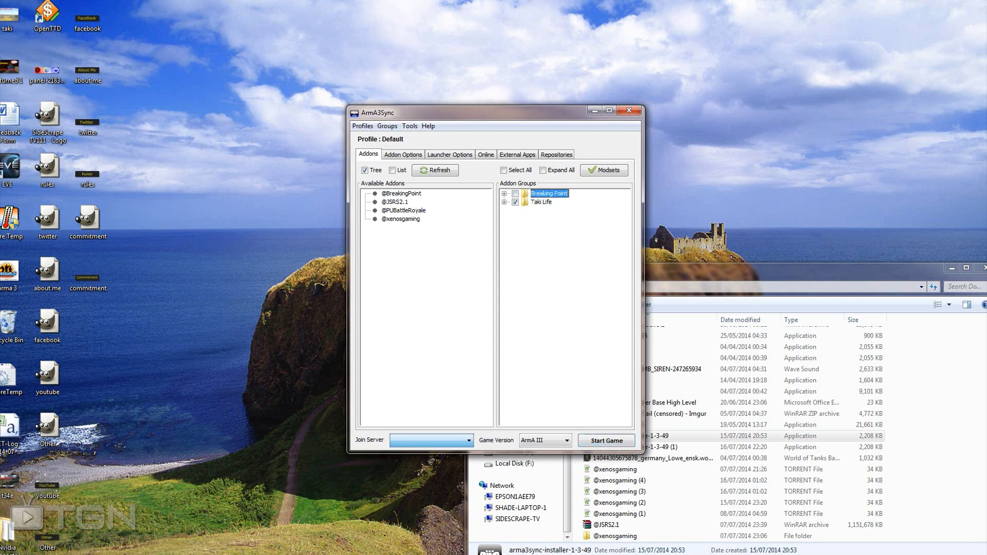
click(515, 193)
click(515, 202)
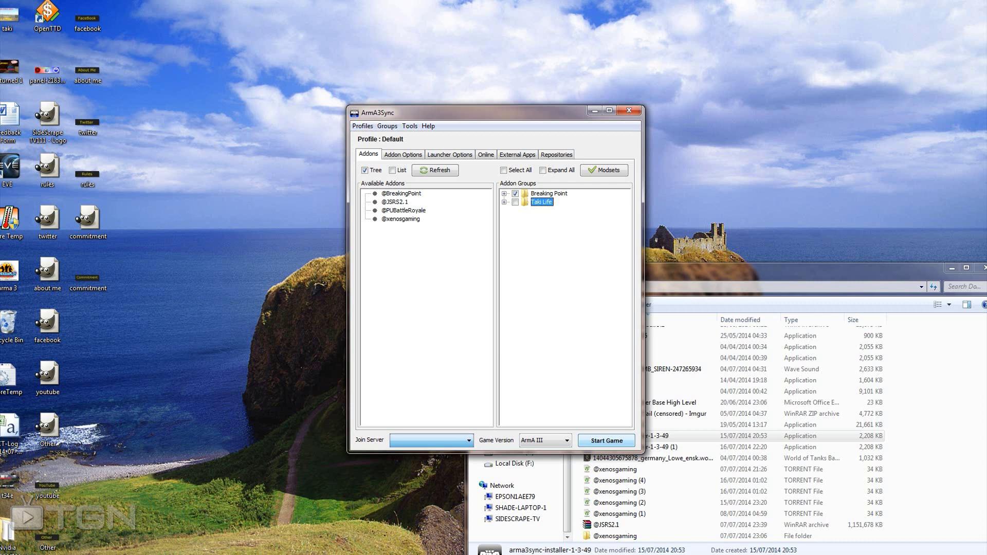
click(515, 194)
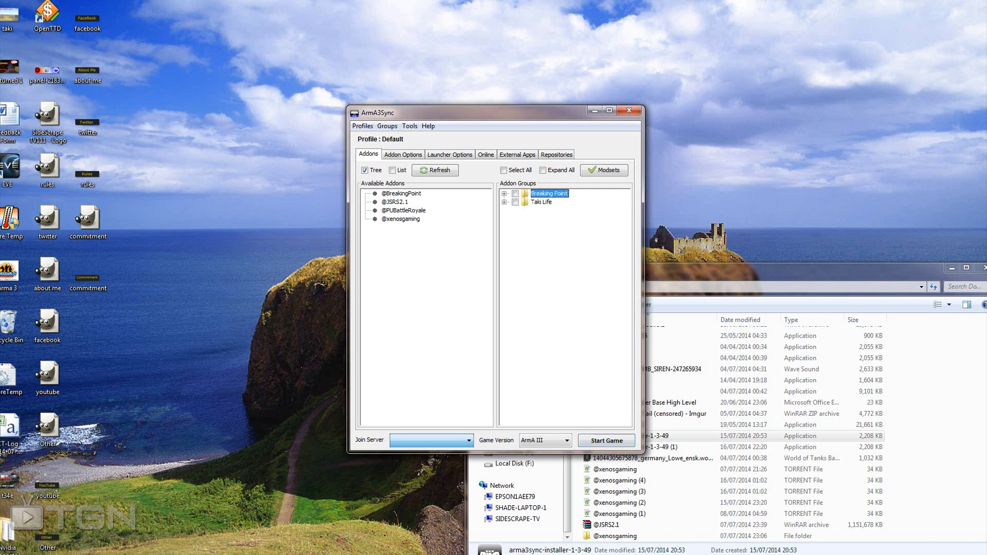